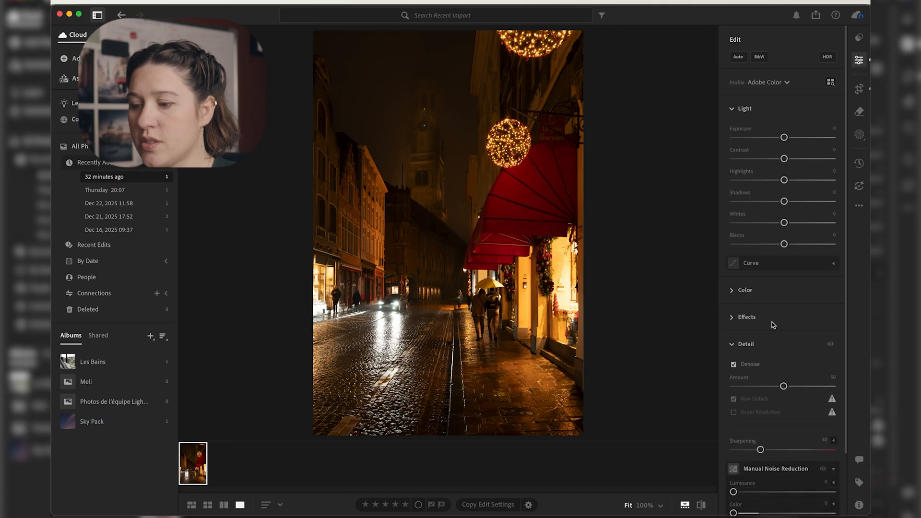
Step: Set the photo's Exposure to +0.81, Contrast to +6, Highlights to -42, Shadows to +31 and Blacks to -11
click(770, 345)
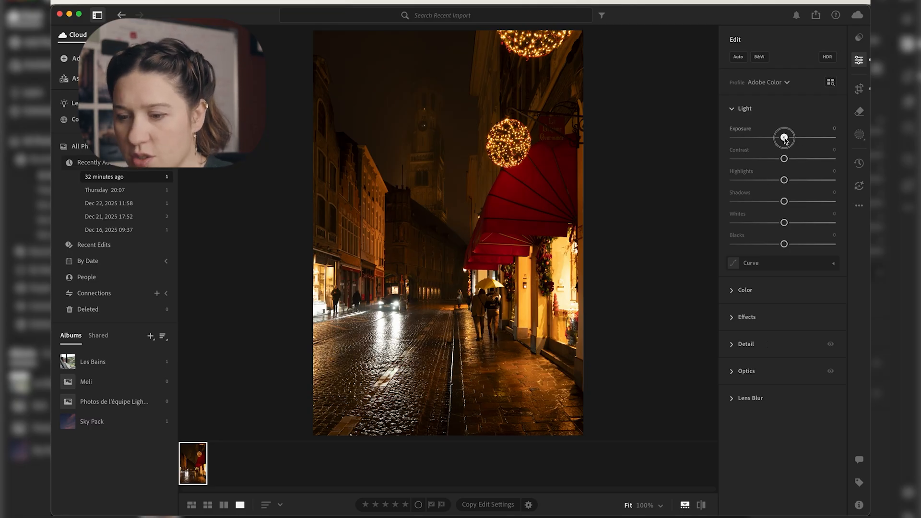
drag(783, 138, 792, 138)
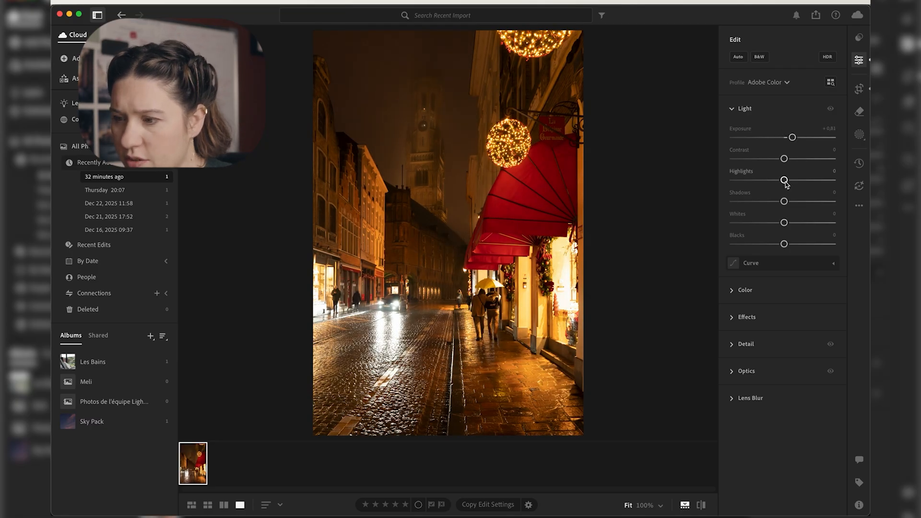
drag(785, 181, 787, 159)
drag(785, 202, 800, 201)
drag(784, 244, 778, 247)
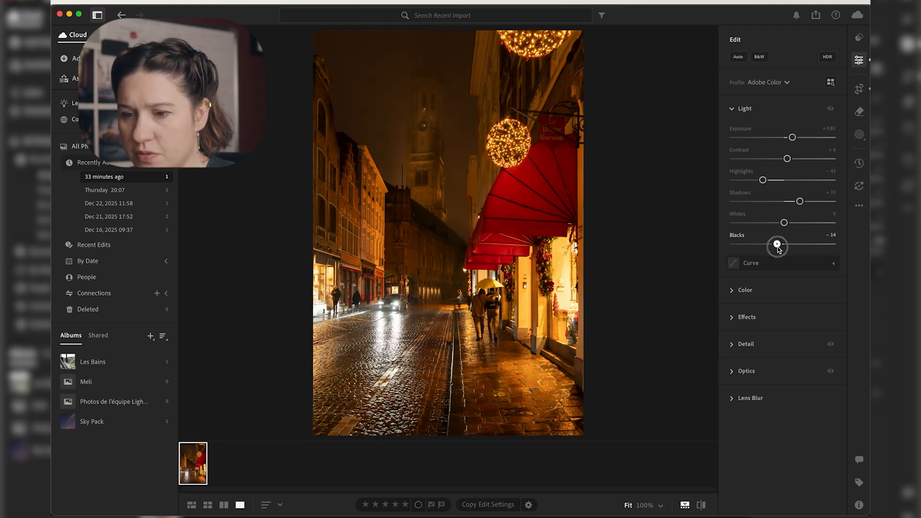
Step: Review the Upright correction modes in the crop geometry settings
click(859, 89)
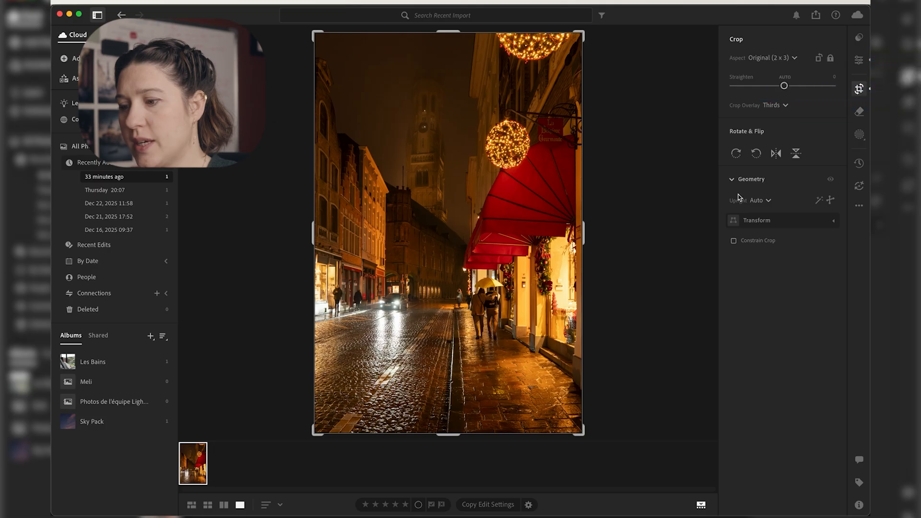
click(764, 201)
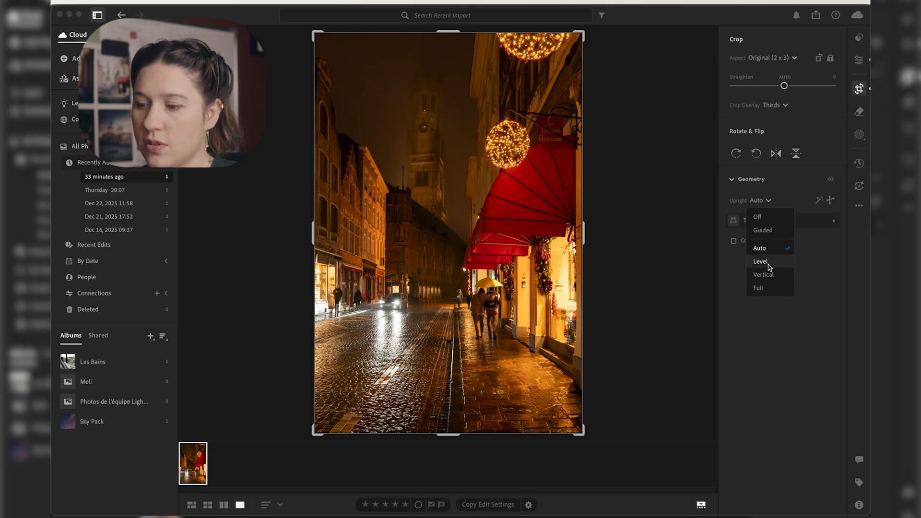
click(759, 202)
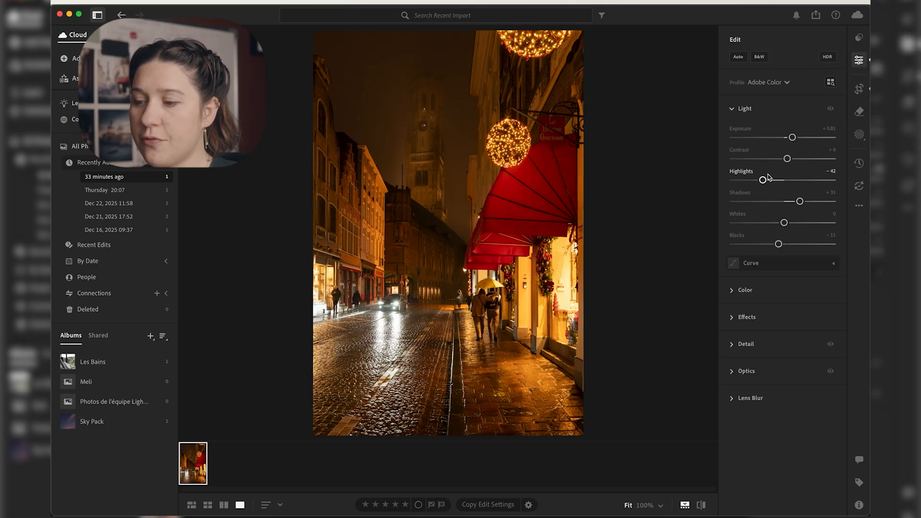
Step: Fine-tune Highlights to -45 and cool the white balance to a Temp of 2887, with Vibrance +6 and Saturation -12
drag(763, 180, 761, 179)
click(753, 295)
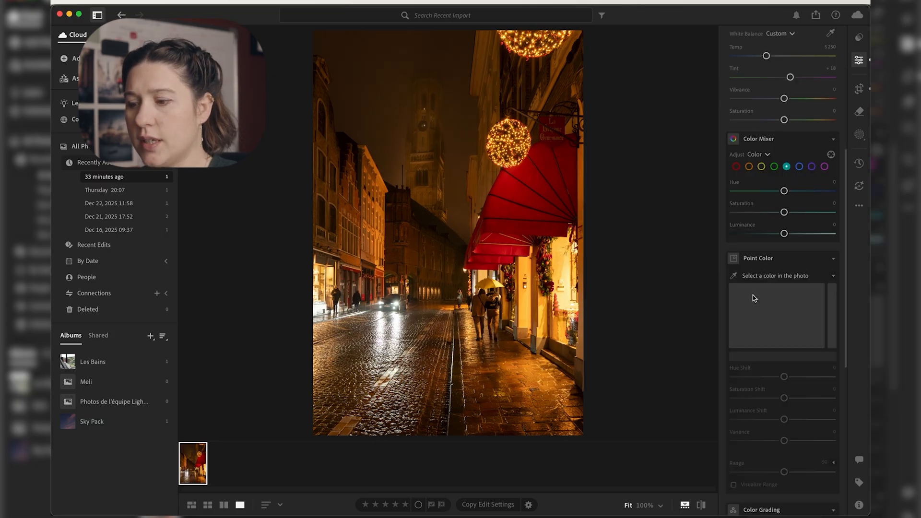
scroll(755, 299, up, 4)
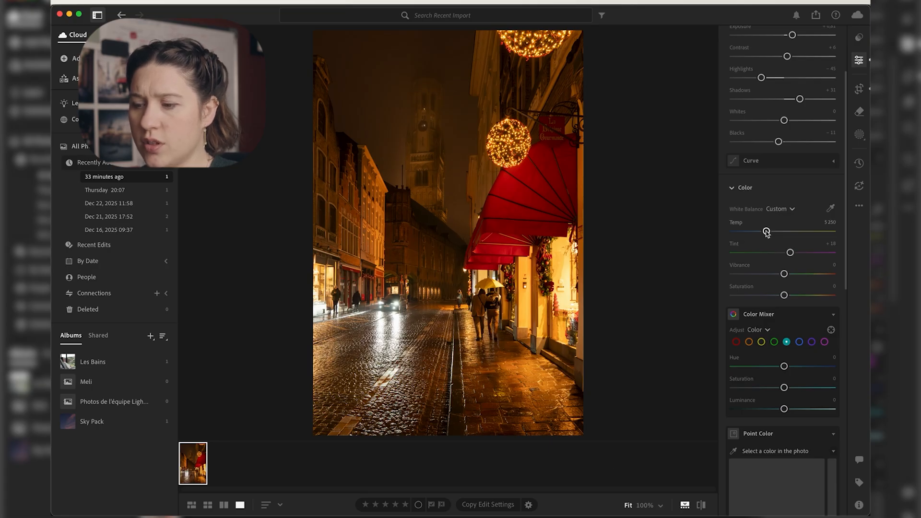
drag(766, 231, 742, 234)
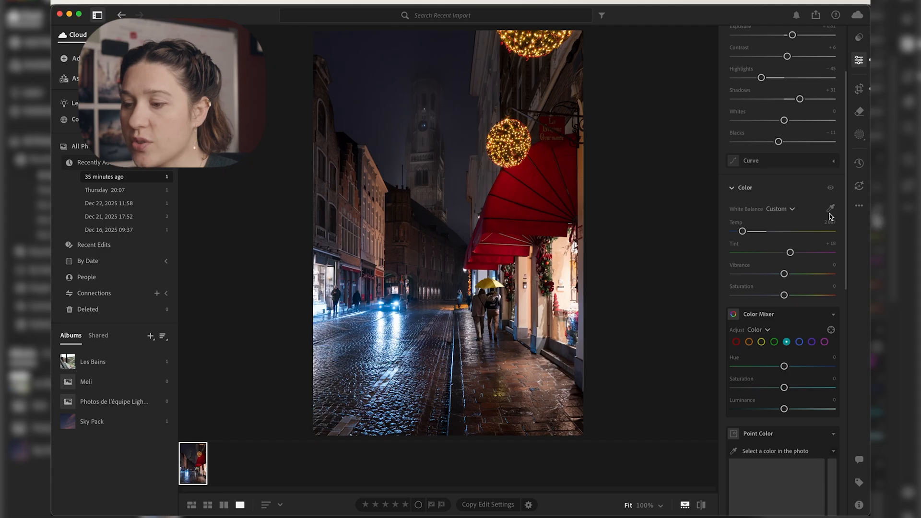
drag(782, 276, 779, 295)
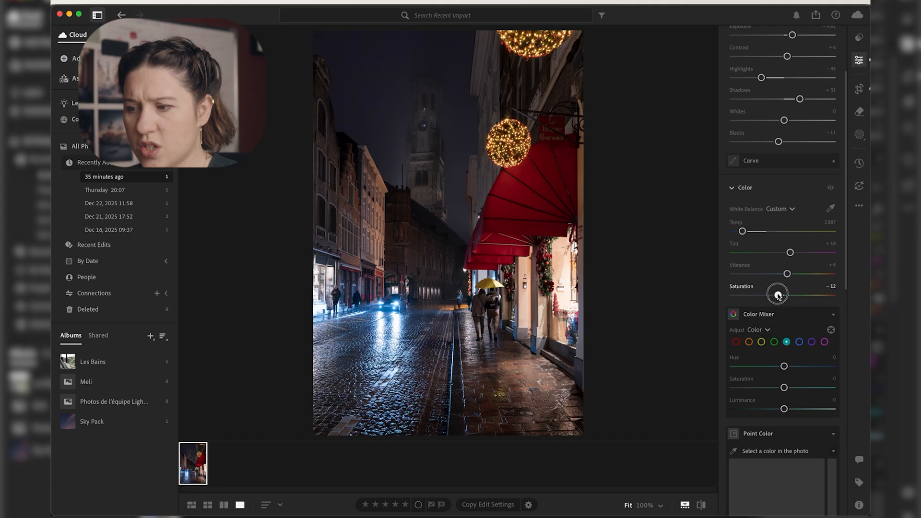
Step: Compare the photo with and without the color edits
click(831, 188)
click(830, 187)
click(831, 188)
click(830, 188)
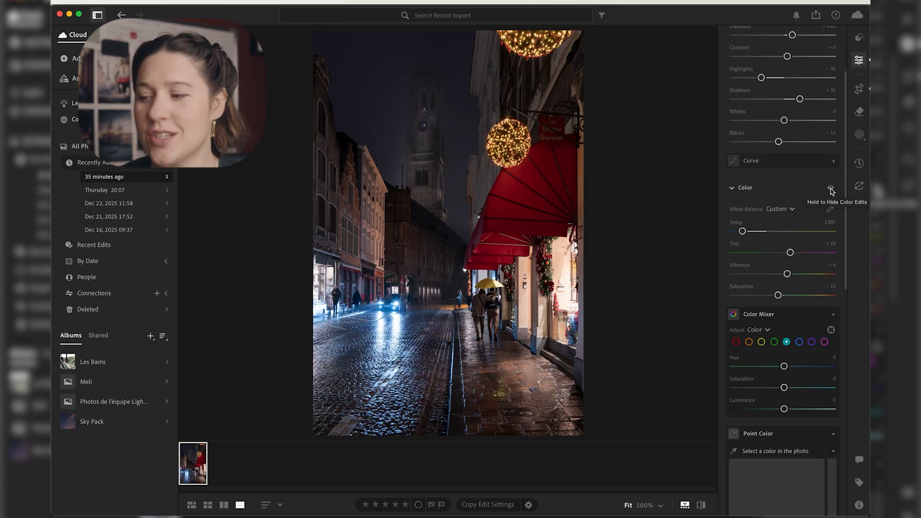
click(831, 189)
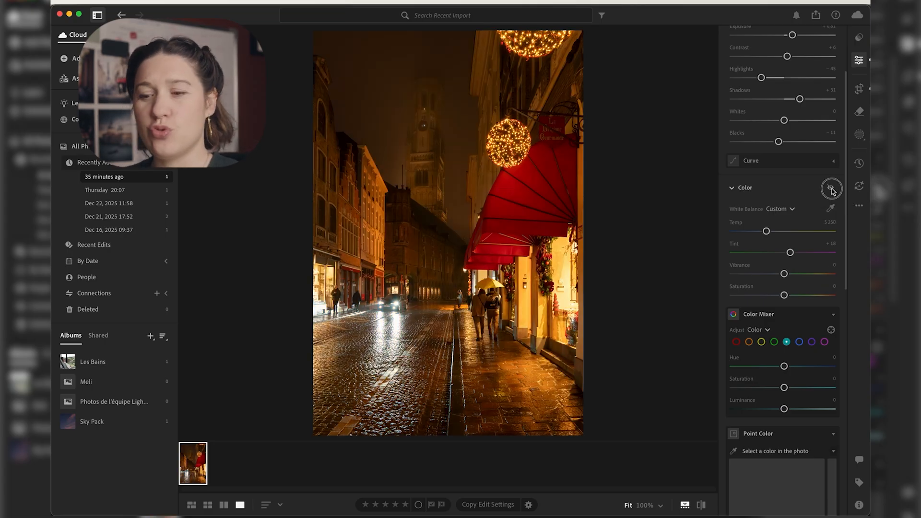
click(831, 189)
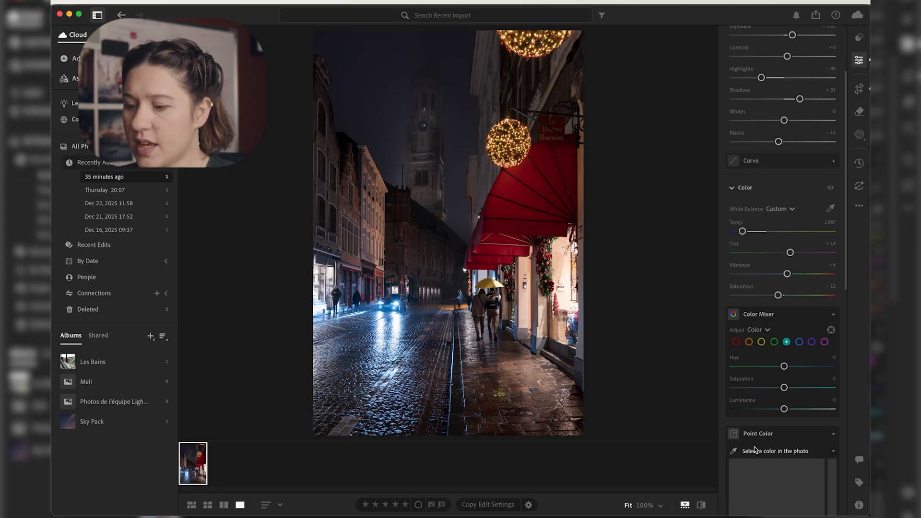
scroll(754, 450, down, 15)
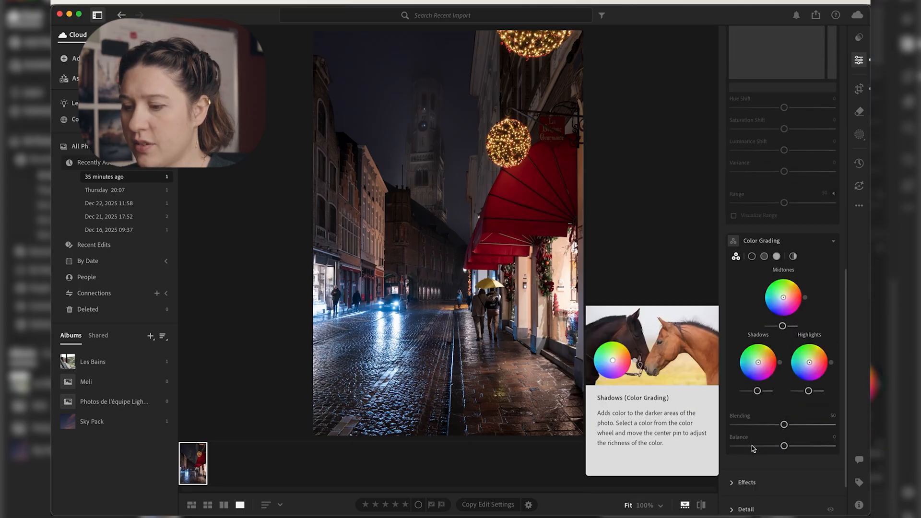
scroll(752, 445, down, 3)
scroll(804, 293, up, 20)
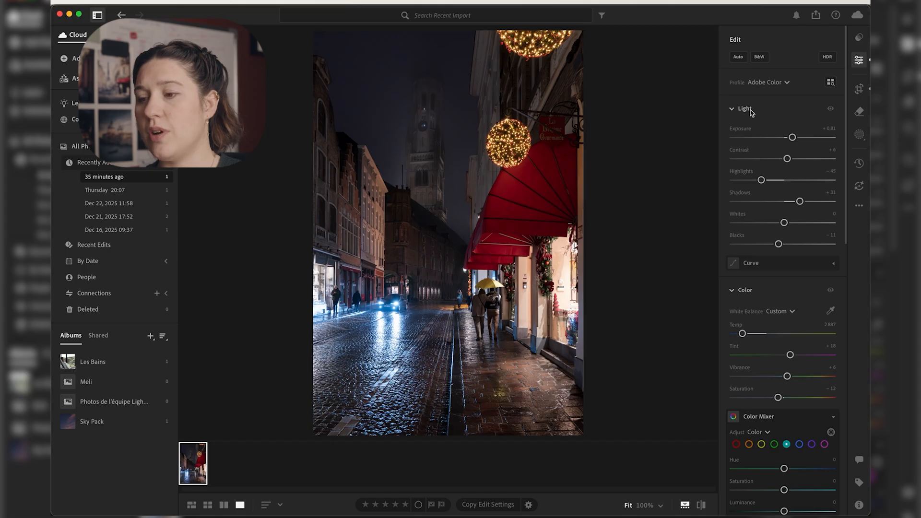
click(731, 290)
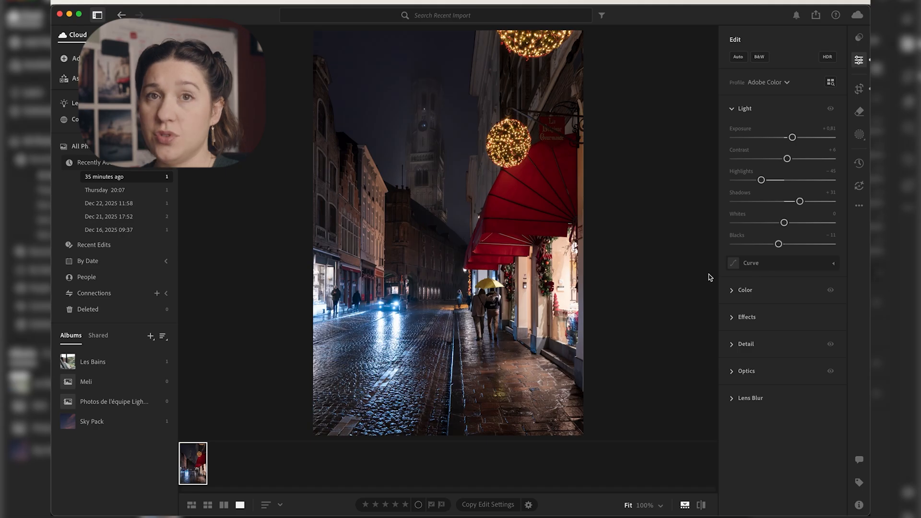
Step: Open the tone curve and look through its red, green and blue channel curves
click(833, 264)
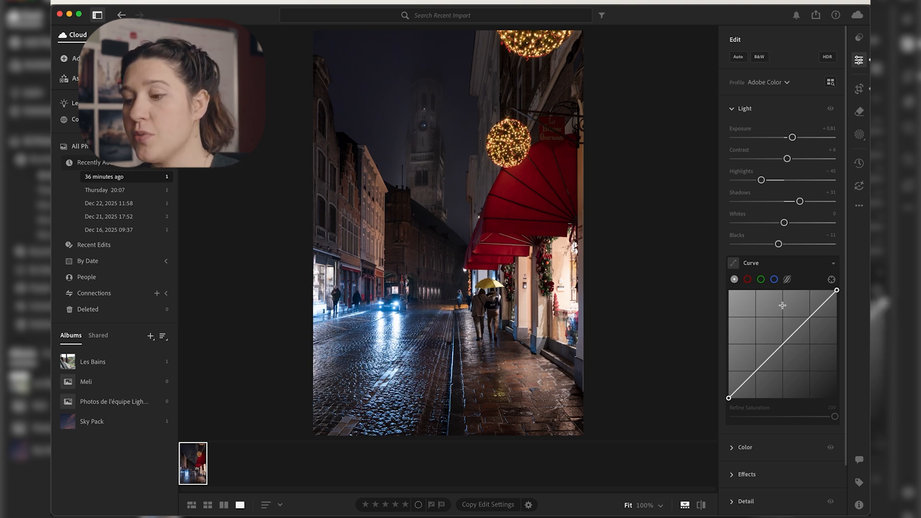
click(748, 281)
click(760, 280)
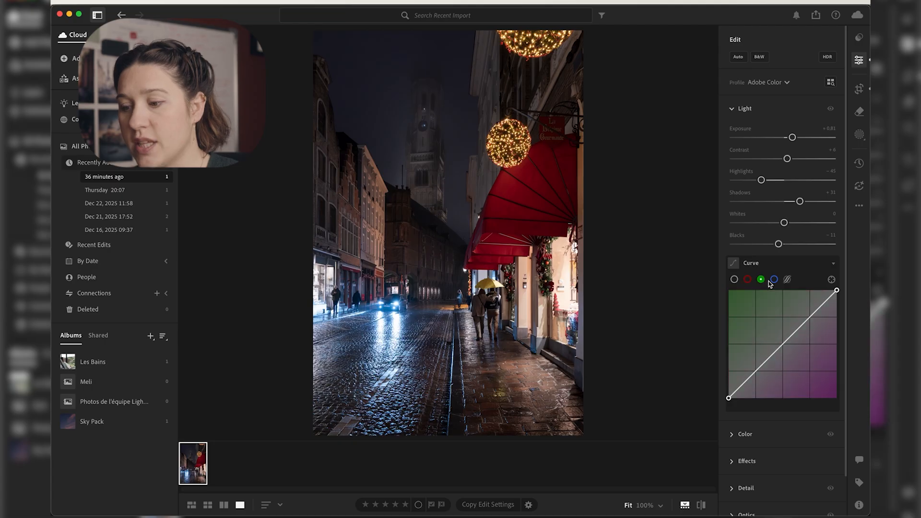
click(774, 279)
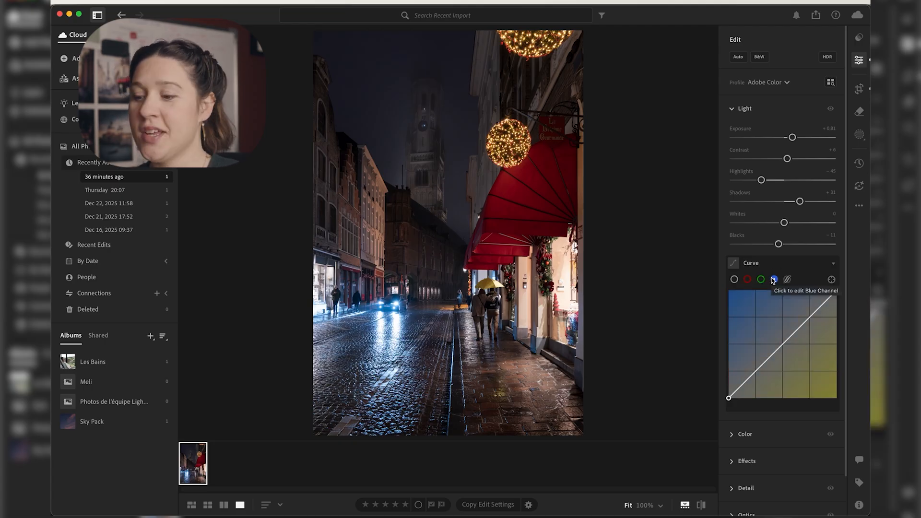
click(748, 279)
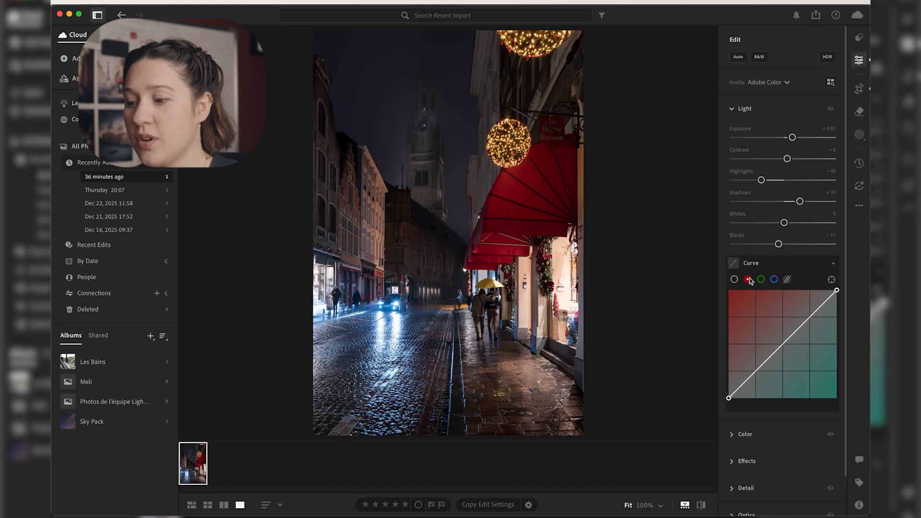
click(775, 280)
click(761, 279)
click(749, 280)
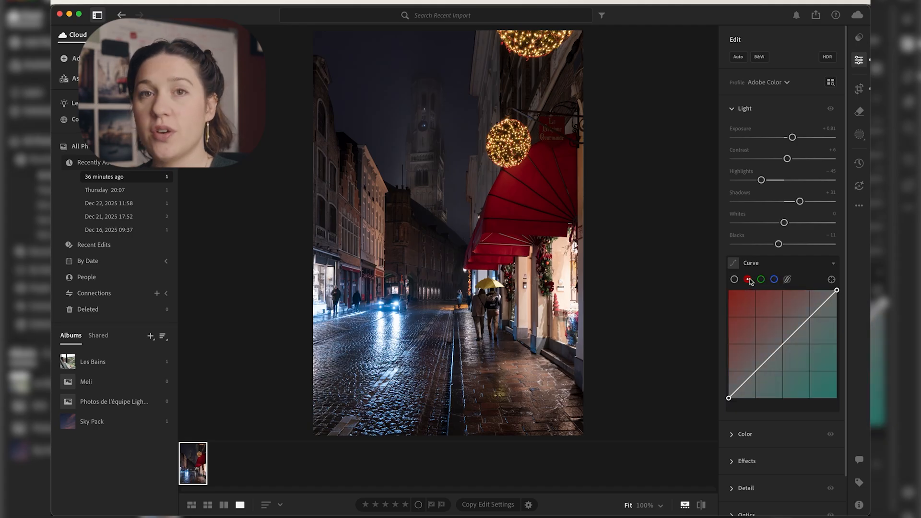
Step: Raise the black point of the blue channel curve slightly to add blue to the shadows, and preview the curve edit
click(774, 280)
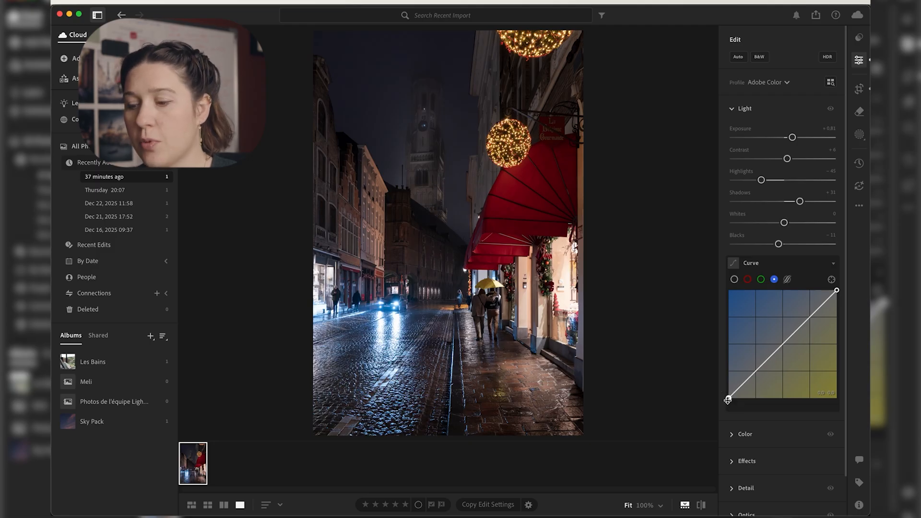
drag(728, 399, 720, 346)
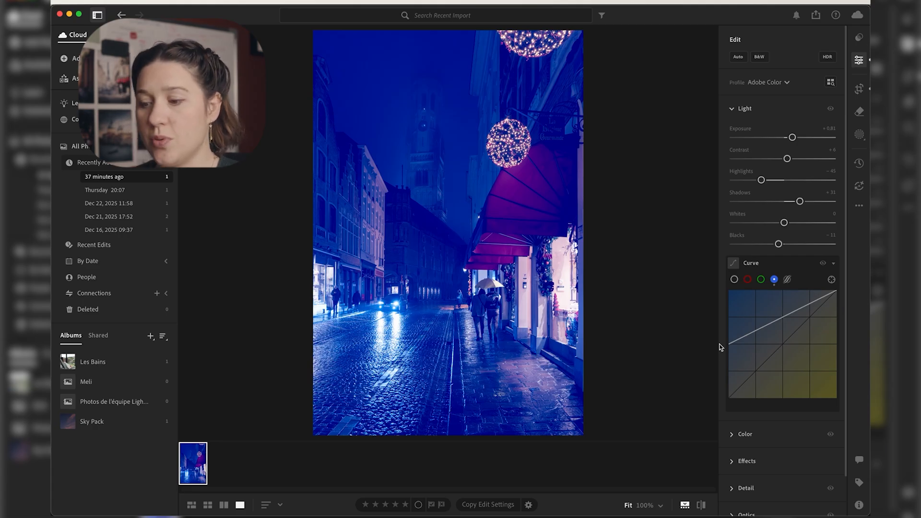
drag(728, 345, 722, 394)
click(823, 263)
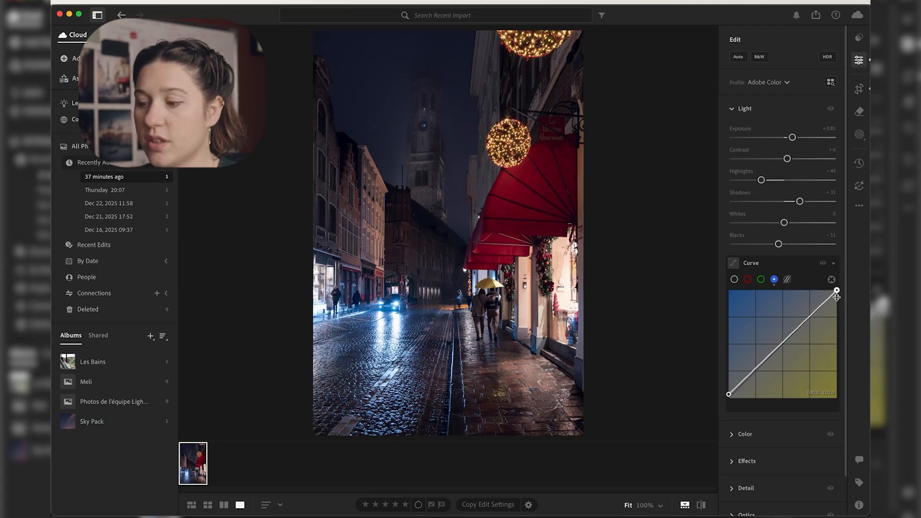
Step: Lower the white point of the blue channel curve slightly to warm the highlights, and compare with the curve edits hidden
drag(837, 291, 840, 301)
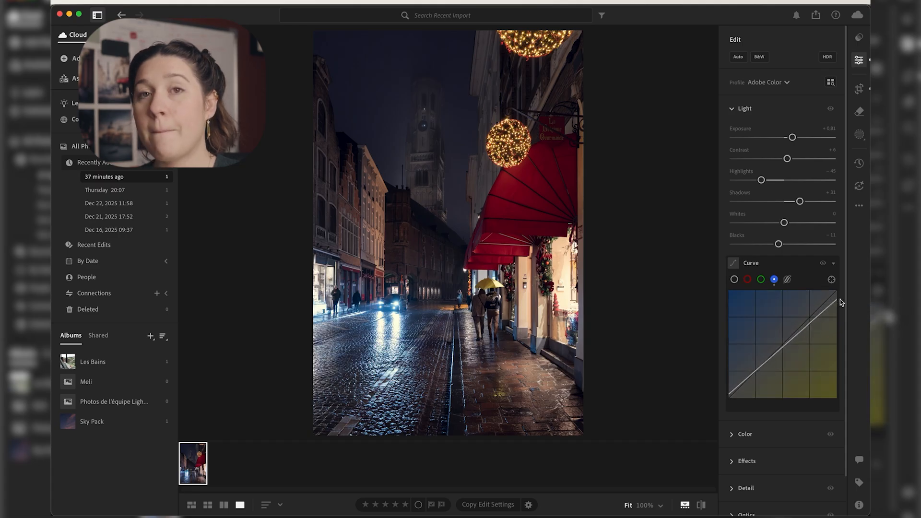
click(824, 264)
click(823, 264)
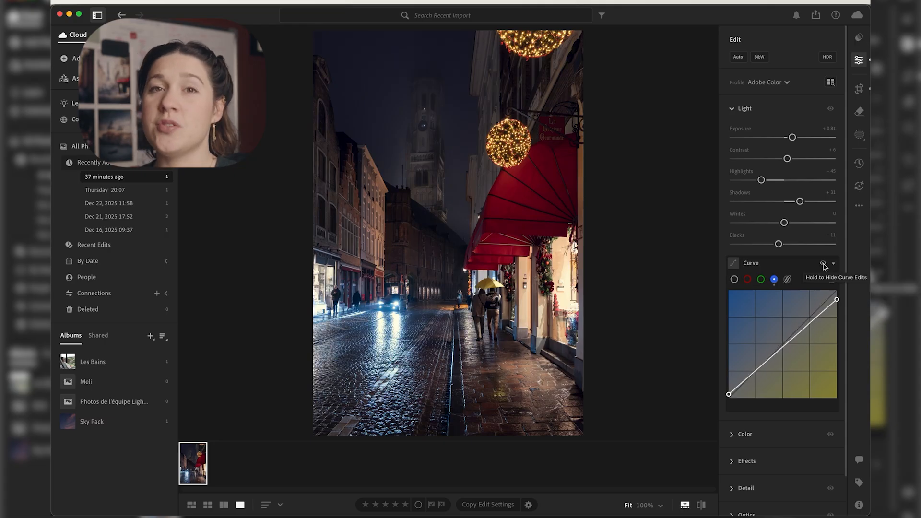
Step: Shape the red channel curve into a slight S, lowering a point in the shadows and raising one in the highlights to about 75, 79
click(747, 279)
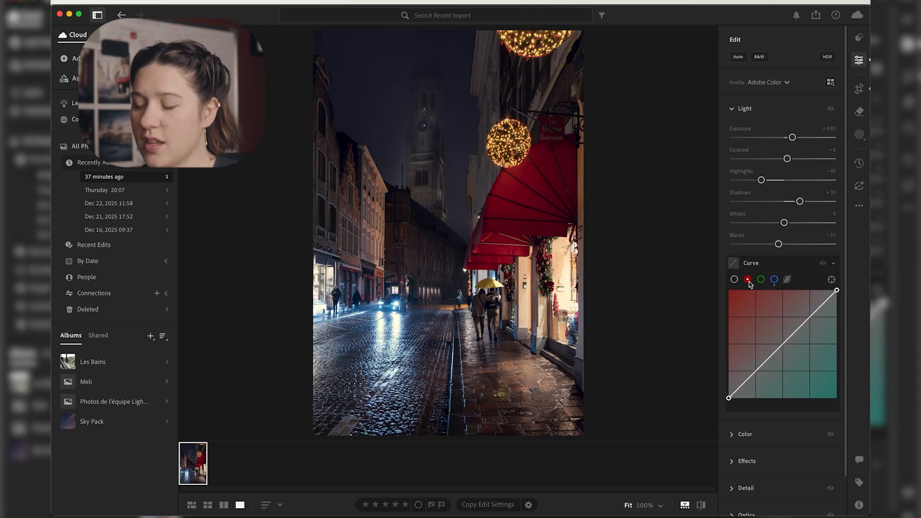
drag(757, 371, 757, 372)
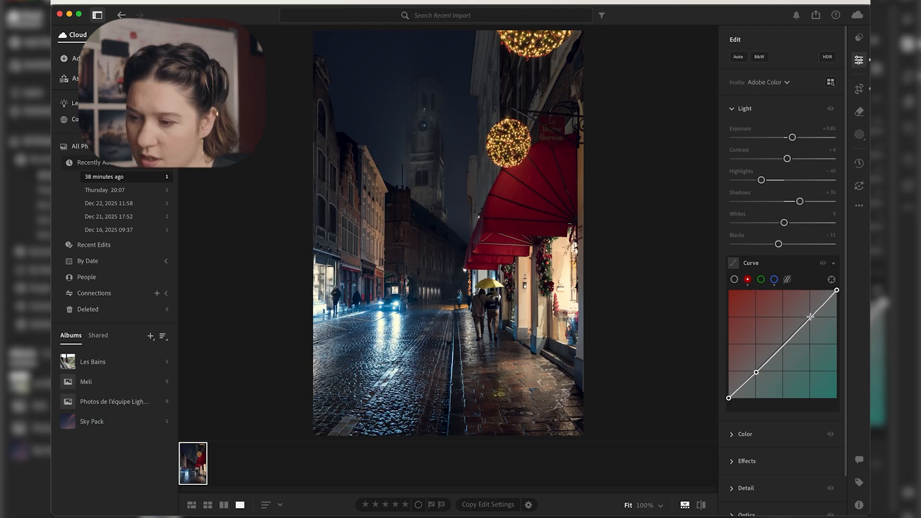
drag(811, 317, 811, 315)
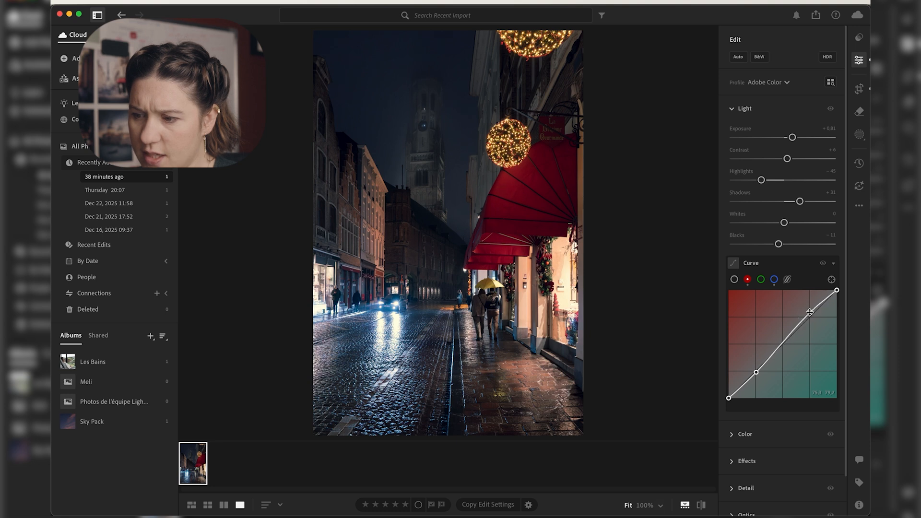
Step: Compare the photo with and without the tone curve edits
click(823, 263)
click(823, 264)
click(823, 263)
click(823, 264)
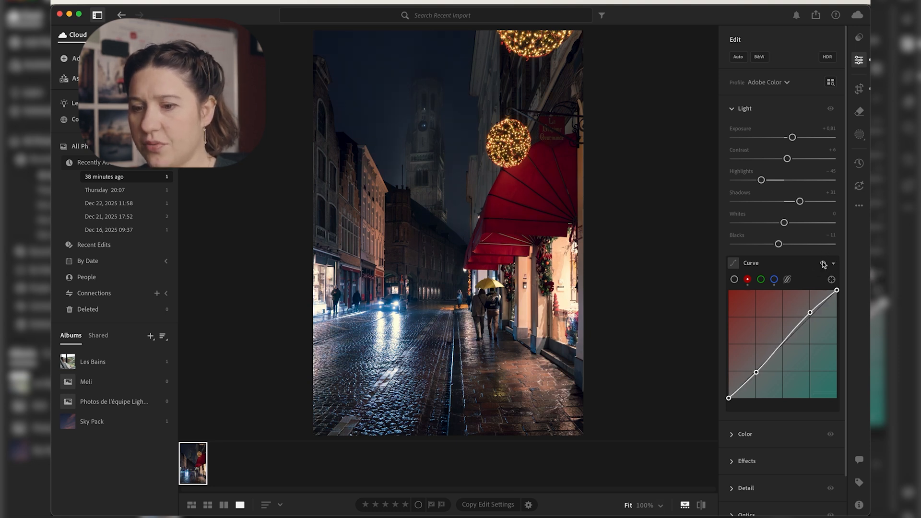
Step: Collapse the tone curve and Light settings and open the Color settings at the white balance controls
click(751, 265)
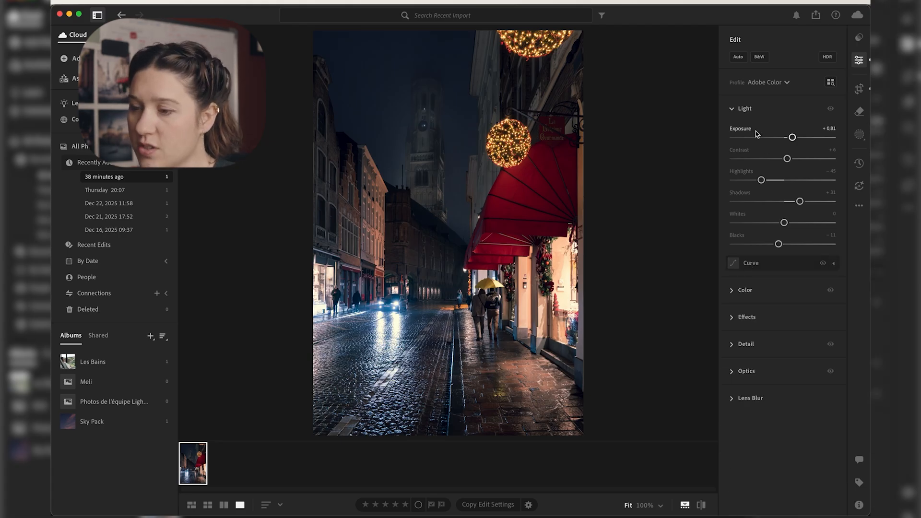
click(745, 109)
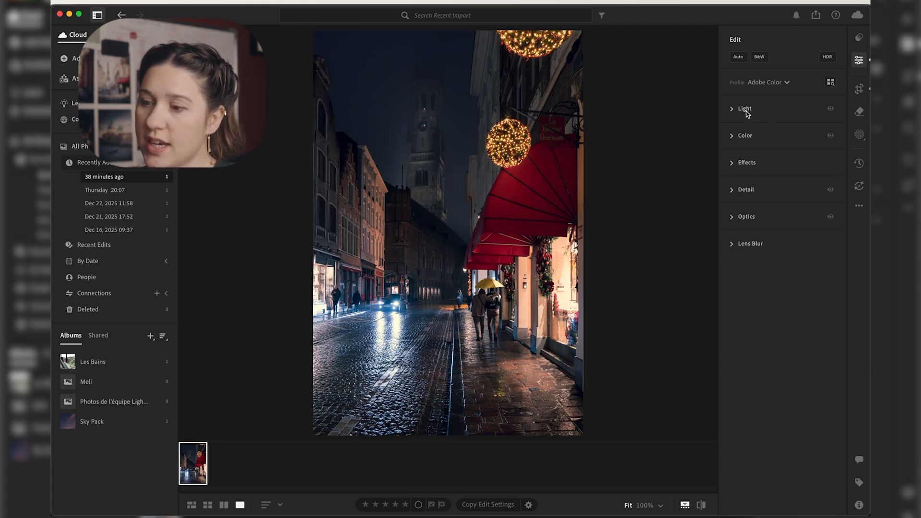
click(745, 136)
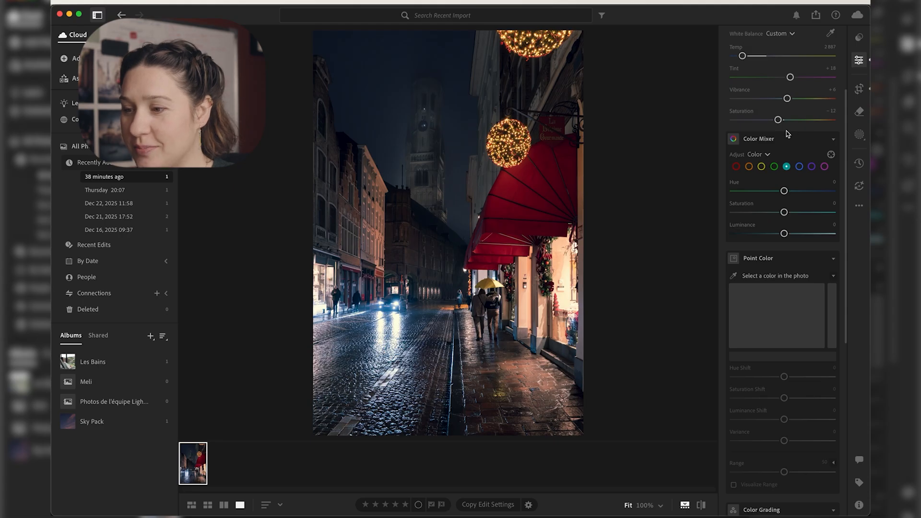
scroll(729, 158, up, 3)
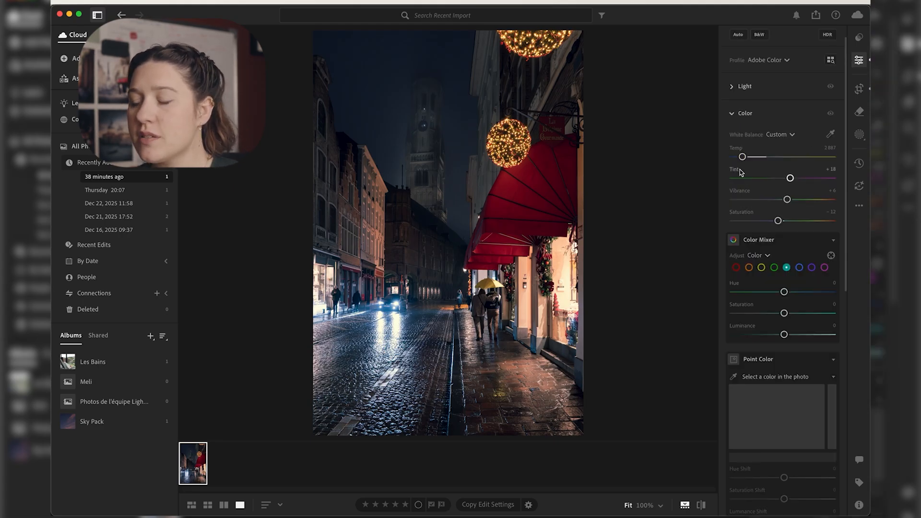
Step: Try shifting the Tint towards magenta, and reset it
mouse_move(791, 179)
mouse_down()
mouse_move(766, 179)
mouse_move(818, 178)
mouse_move(807, 178)
mouse_up()
double_click(809, 178)
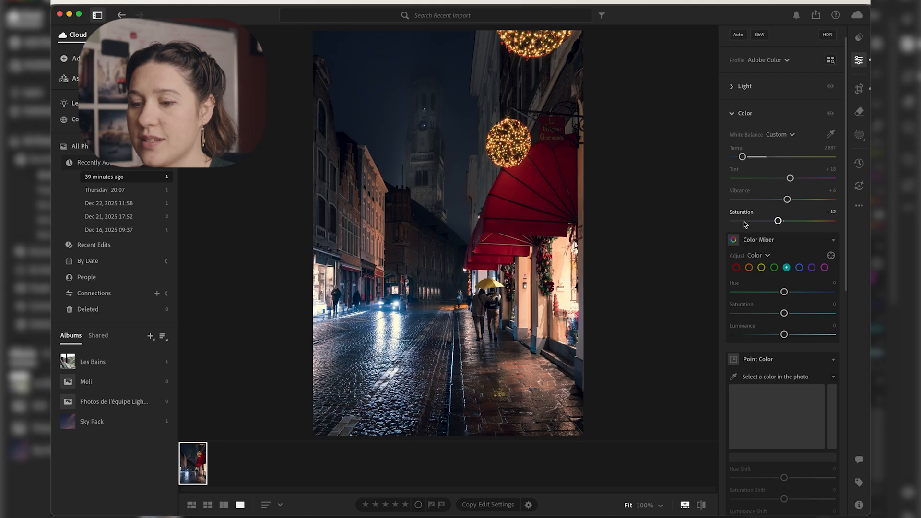
Step: Look through the individual color channels of the Color Mixer, from red and orange to blue, purple and magenta
scroll(792, 243, down, 3)
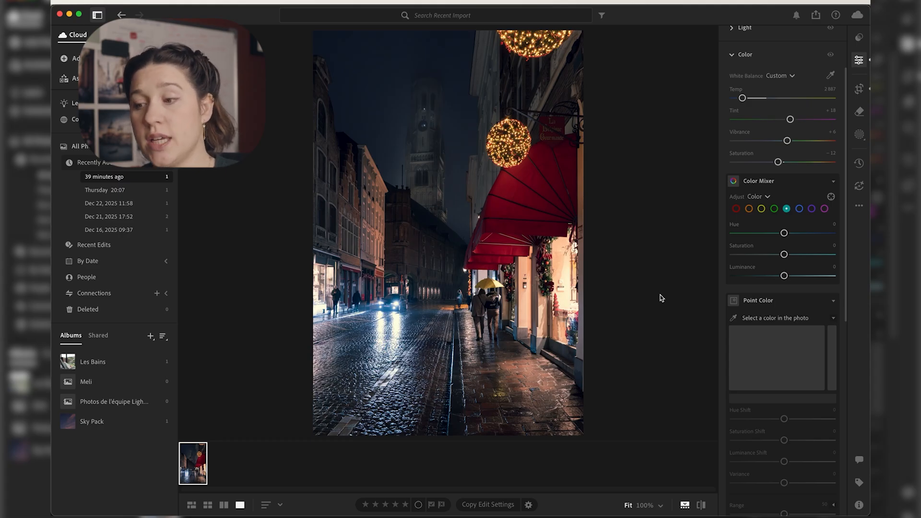
click(736, 209)
click(749, 208)
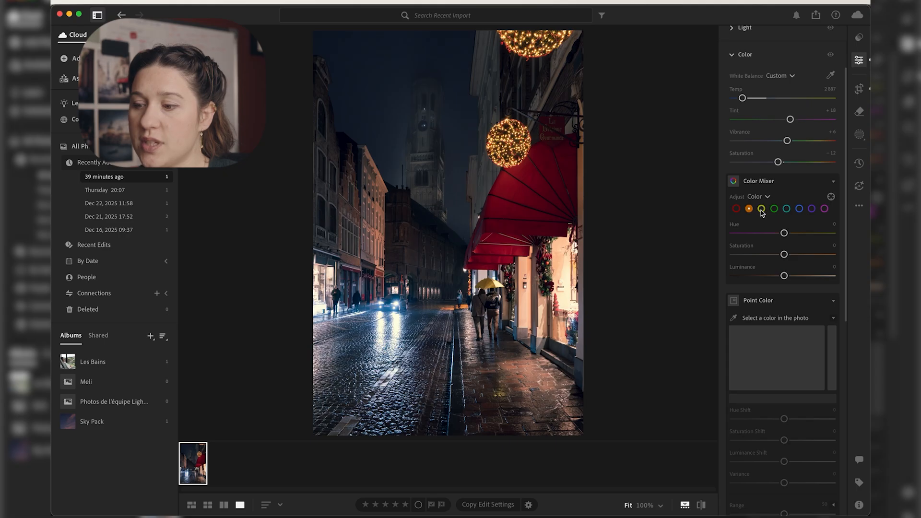
click(798, 209)
click(811, 210)
click(824, 209)
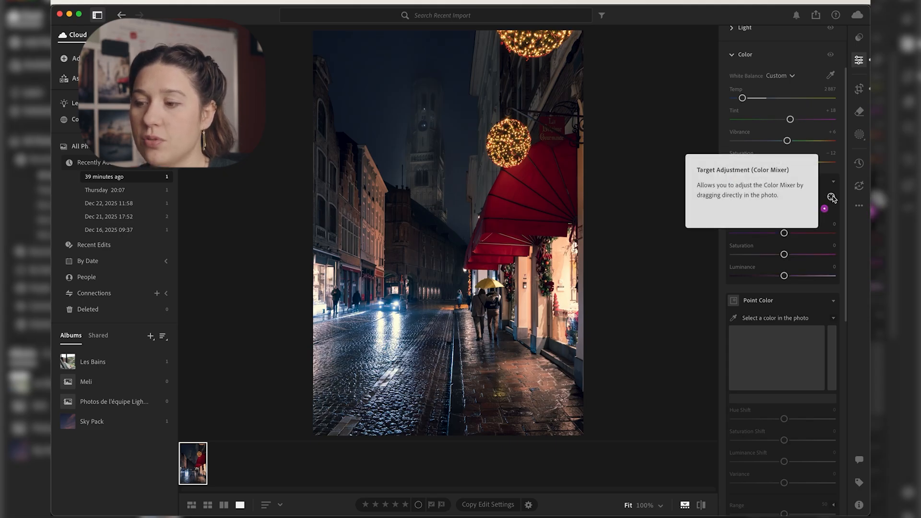
Step: Activate the Color Mixer's target adjustment, and pick the red awning and the yellow umbrella in the photo
click(832, 197)
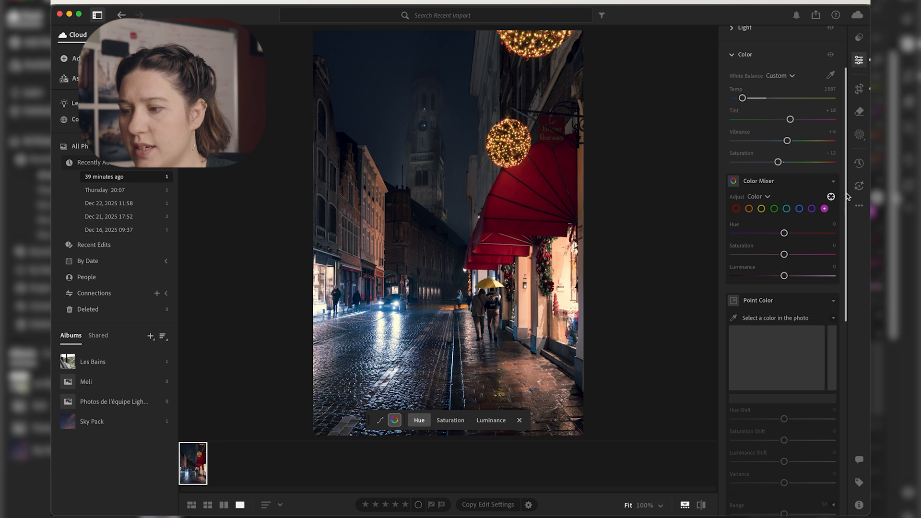
drag(508, 191, 507, 188)
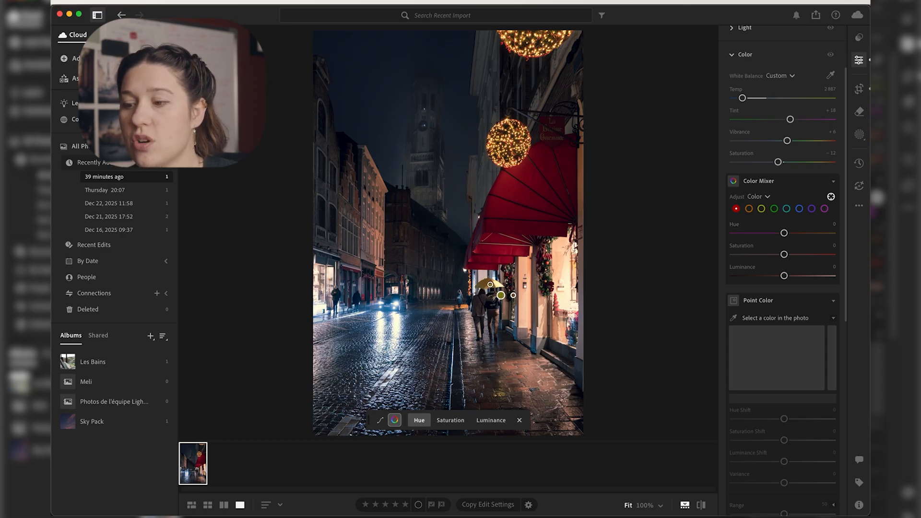
click(501, 295)
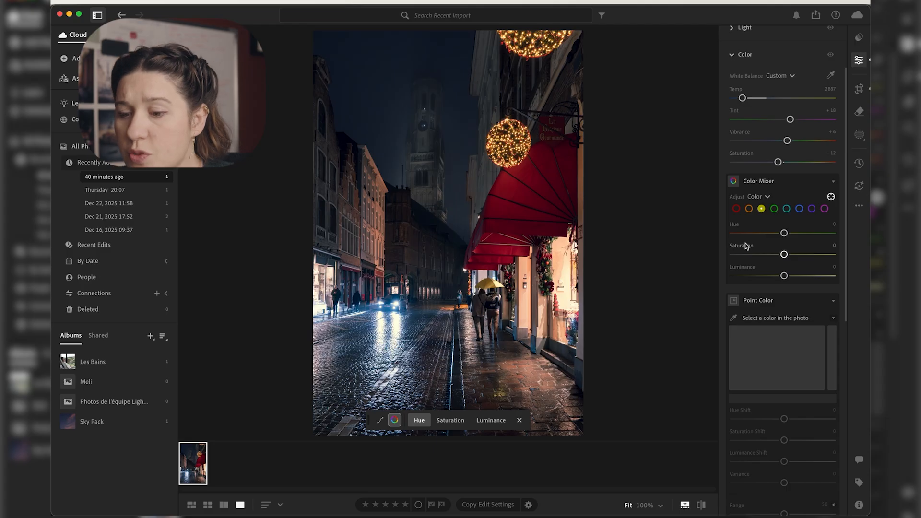
Step: Try a yellow hue of -100 and examine the umbrella up close
drag(784, 234, 686, 233)
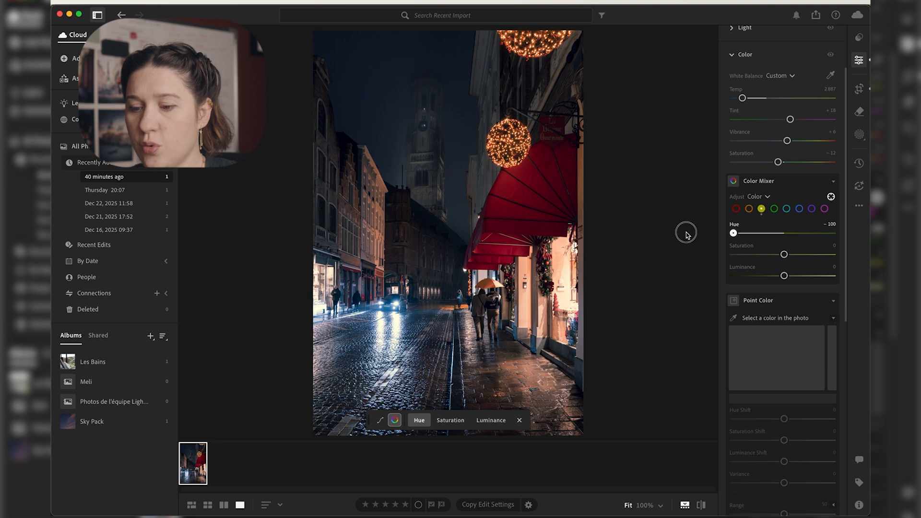
scroll(524, 332, up, 5)
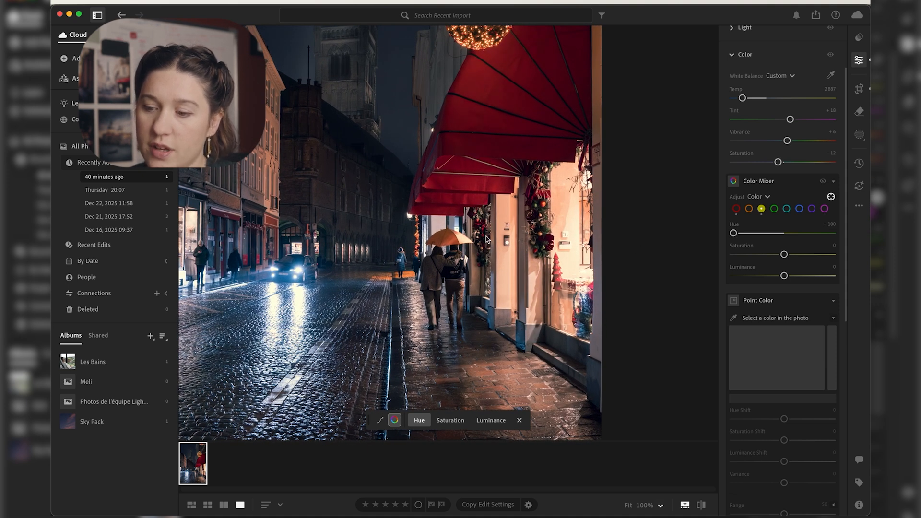
scroll(485, 239, down, 3)
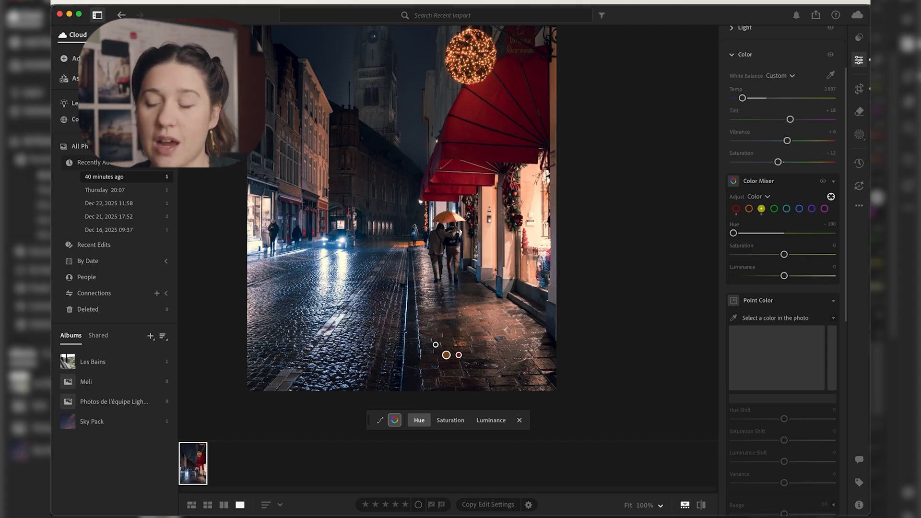
Step: Set the yellow hue to -18, saturation to +38 and luminance to +40, and compare the photo with and without the Color Mixer
drag(733, 233, 804, 276)
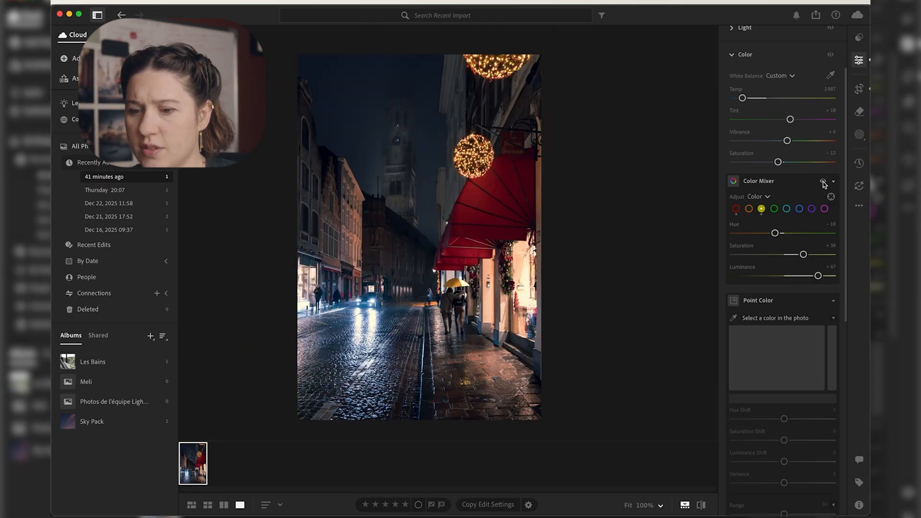
click(823, 182)
click(823, 182)
click(824, 182)
click(823, 181)
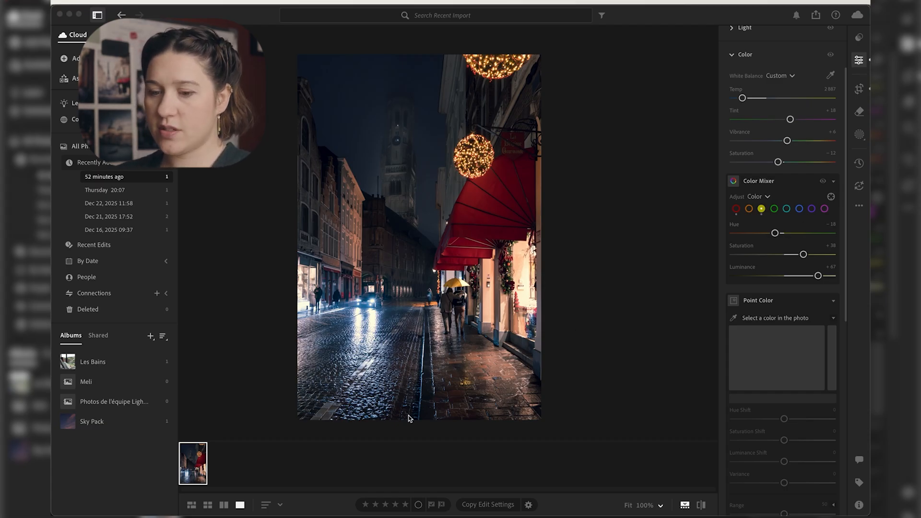
Step: Lower the blue saturation to -23, compare the photo with and without the Color Mixer, and ease the saturation to -17
click(799, 209)
drag(783, 254, 773, 254)
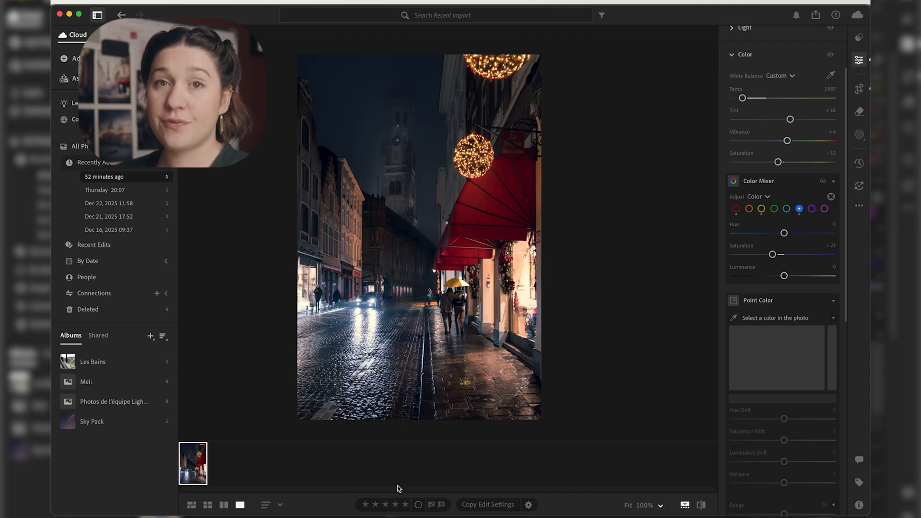
click(823, 182)
click(823, 182)
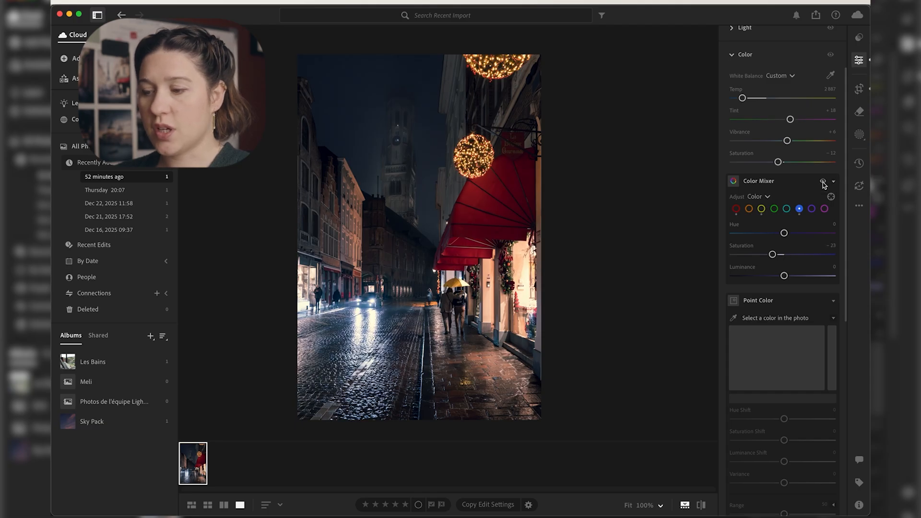
drag(772, 254, 775, 255)
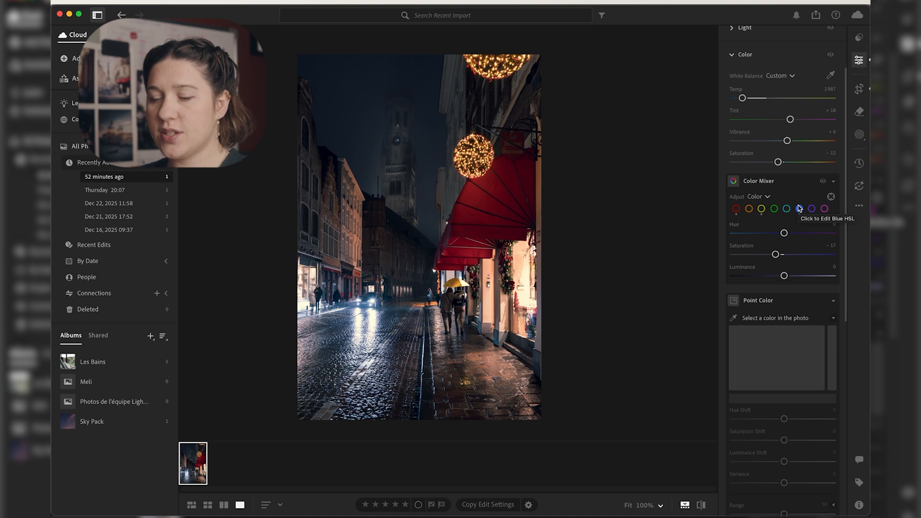
Step: Set the orange hue to -27, saturation to +13 and luminance to -23, and compare the photo with and without the Color Mixer
click(749, 209)
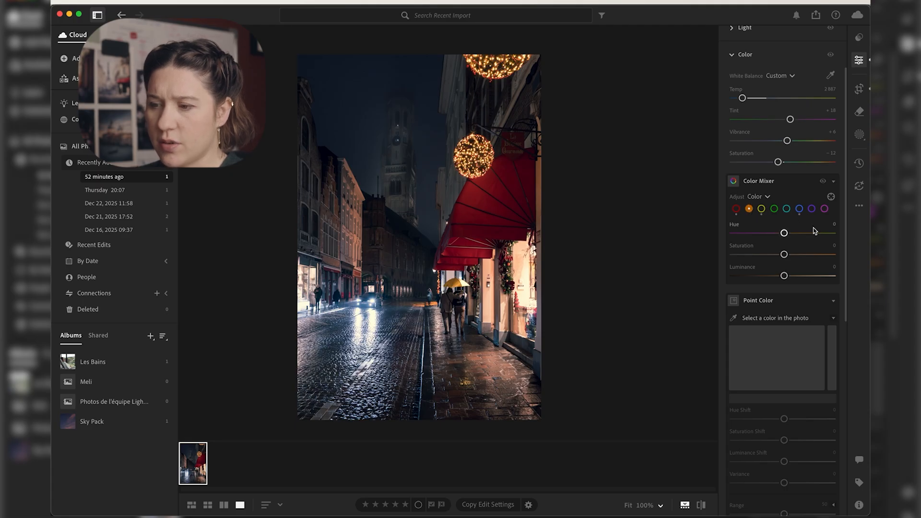
mouse_move(784, 234)
mouse_down()
mouse_move(795, 233)
mouse_move(770, 231)
mouse_up()
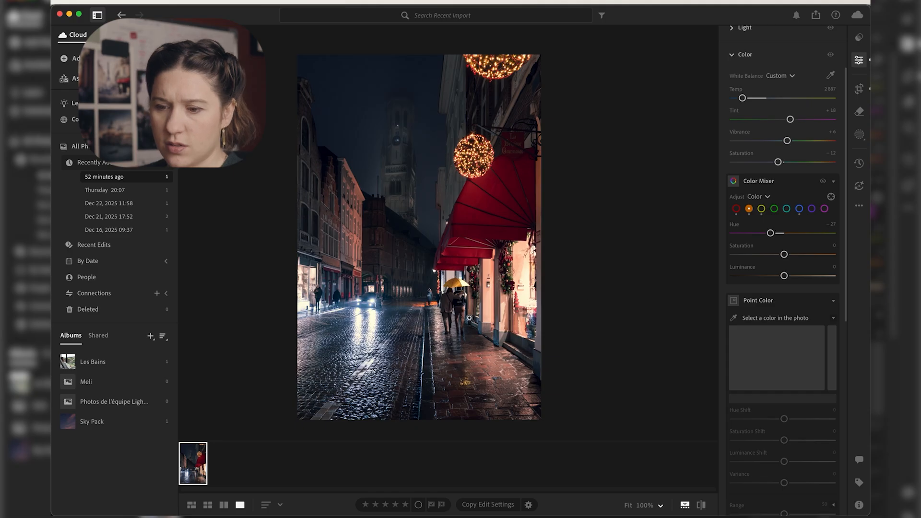
drag(784, 254, 772, 276)
click(823, 183)
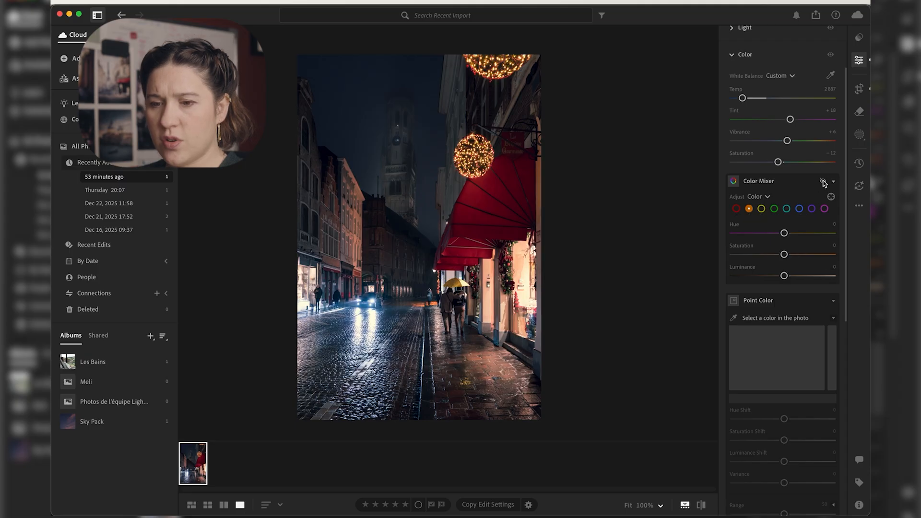
click(823, 183)
click(823, 182)
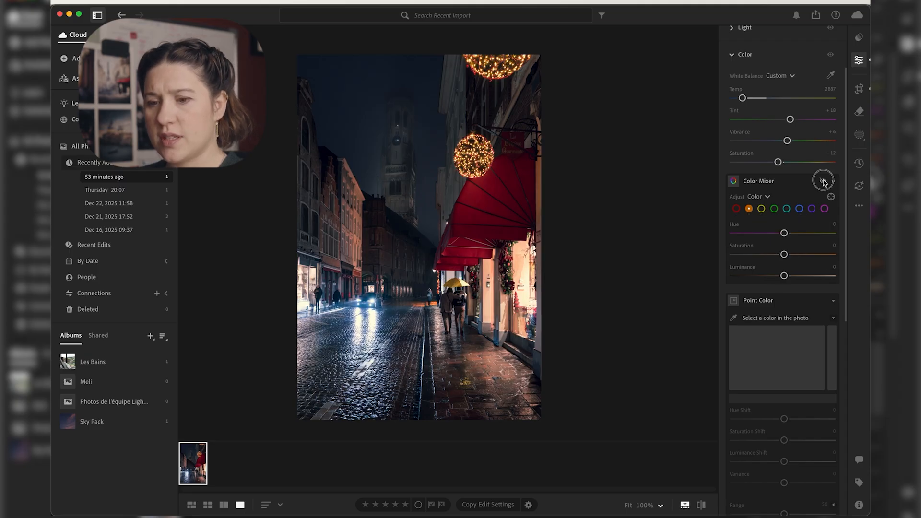
click(824, 182)
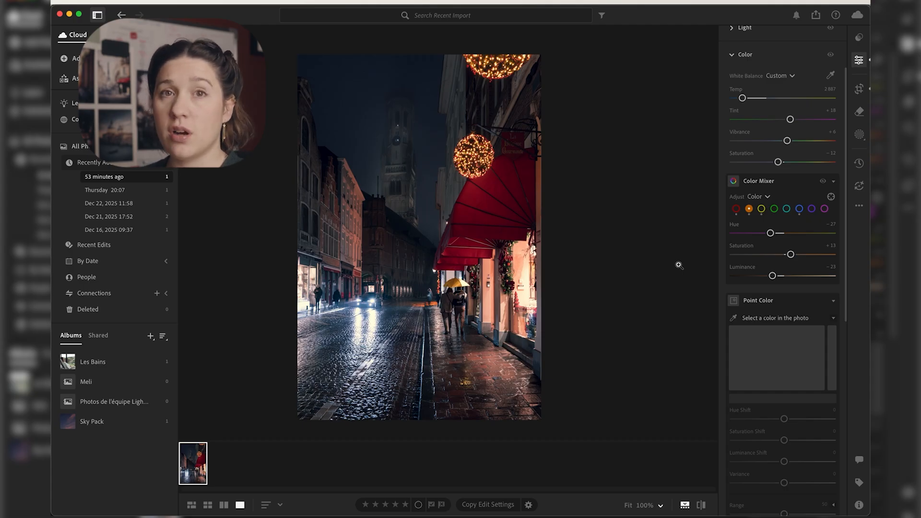
Step: Collapse the Color Mixer and sample the reddish-brown building facade beside the church tower with the Point Color selector
click(789, 182)
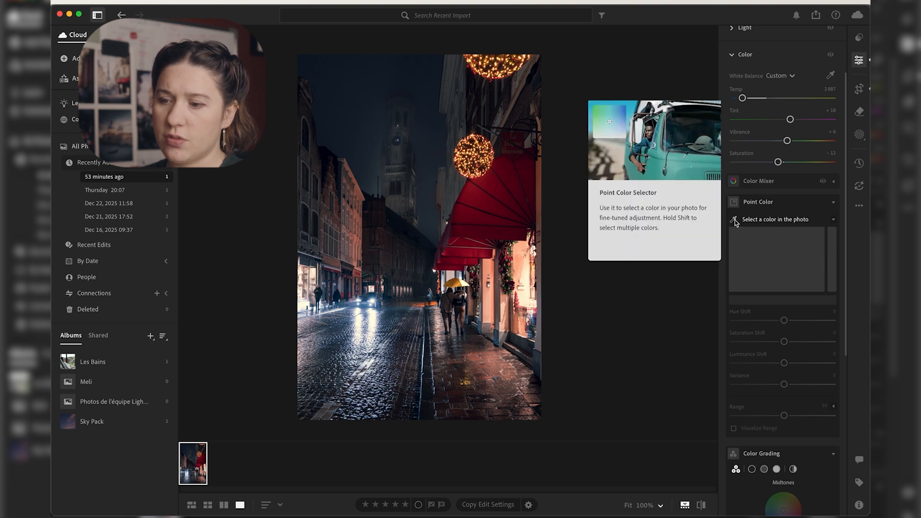
click(736, 220)
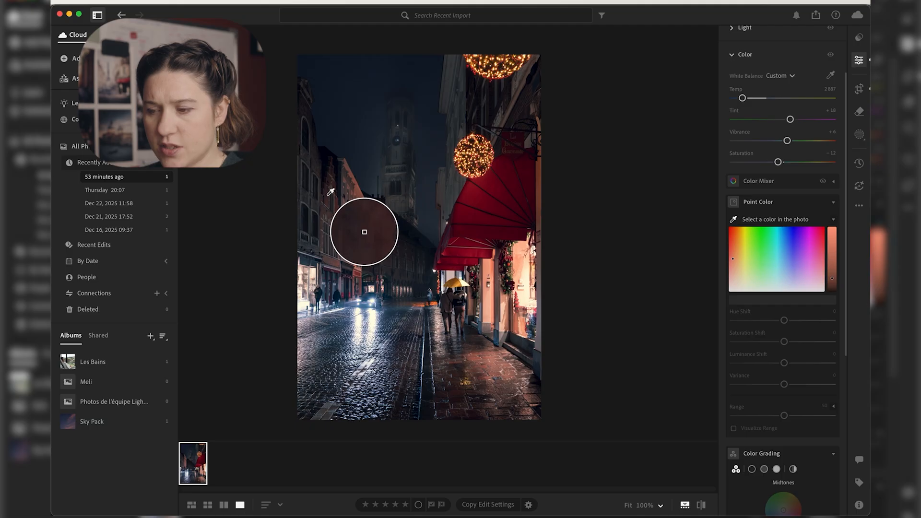
click(363, 232)
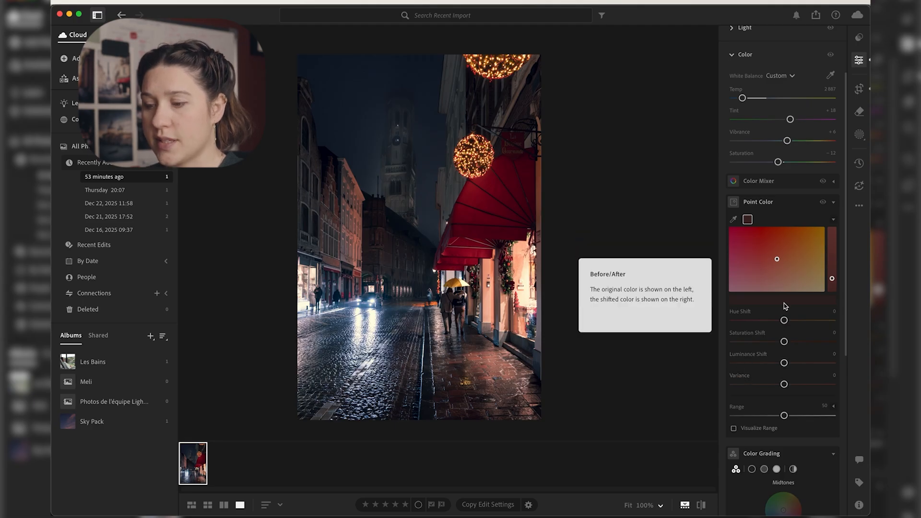
Step: Set the sampled facade color's Hue Shift to -15, Luminance Shift to +11 and Variance to +29, checking the buildings up close
mouse_move(784, 320)
mouse_down()
mouse_move(761, 322)
mouse_move(787, 320)
mouse_move(776, 321)
mouse_up()
click(330, 217)
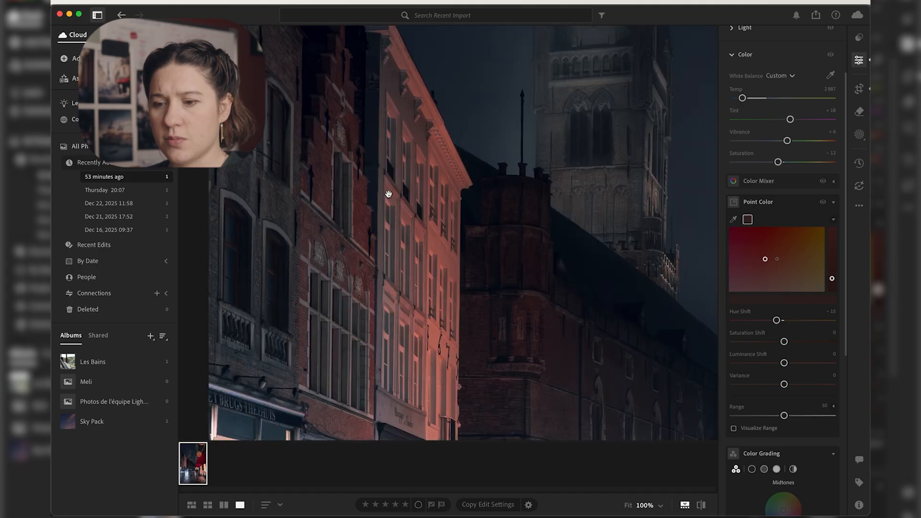
drag(784, 342, 799, 379)
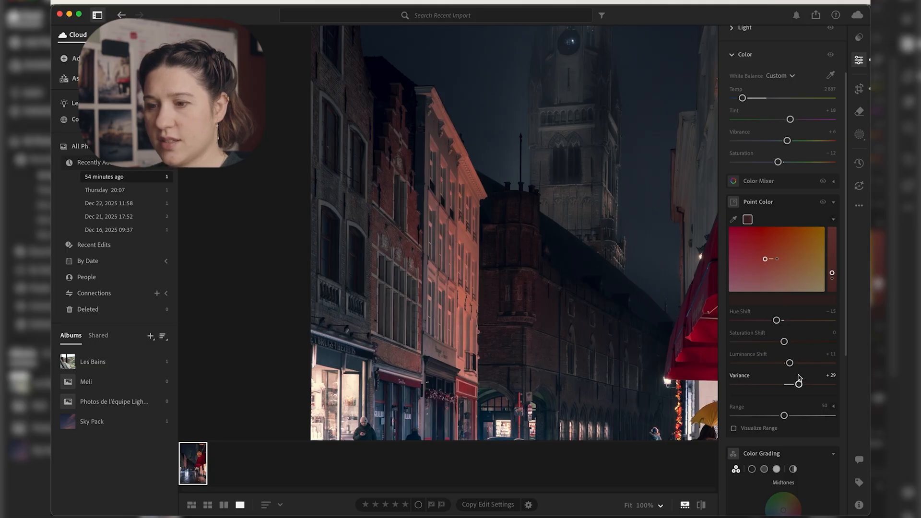
click(534, 267)
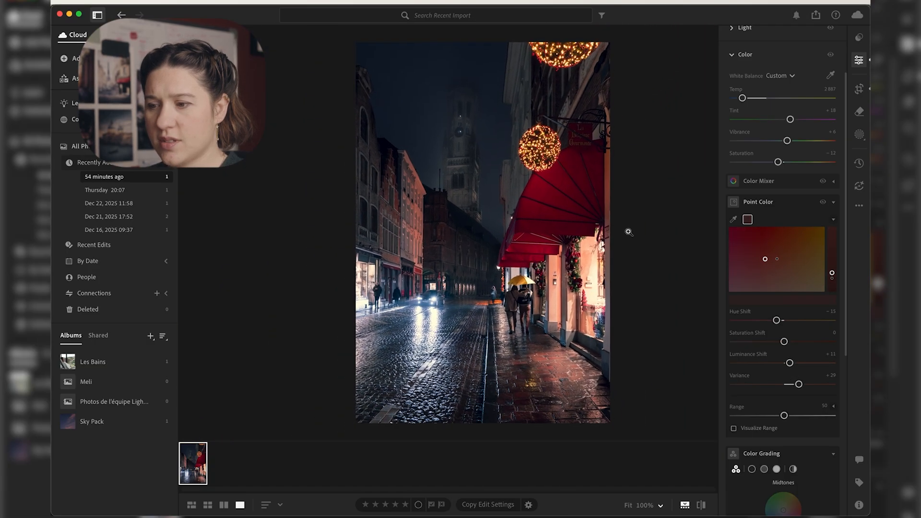
Step: Compare the photo with and without the Point Color edits
click(823, 203)
click(823, 203)
click(824, 203)
click(823, 203)
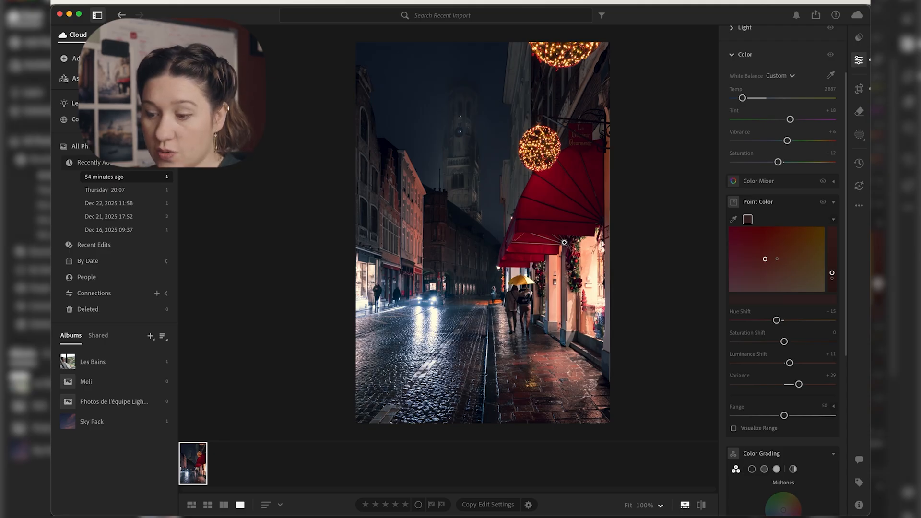
Step: Tint the shadows slightly towards magenta-pink in Color Grading
scroll(794, 332, down, 5)
scroll(796, 333, down, 4)
scroll(796, 333, up, 3)
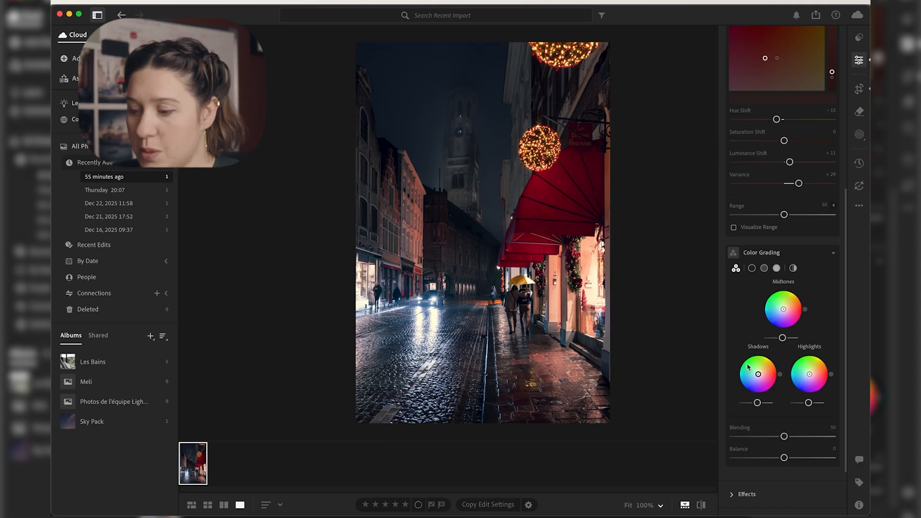
drag(758, 374, 759, 376)
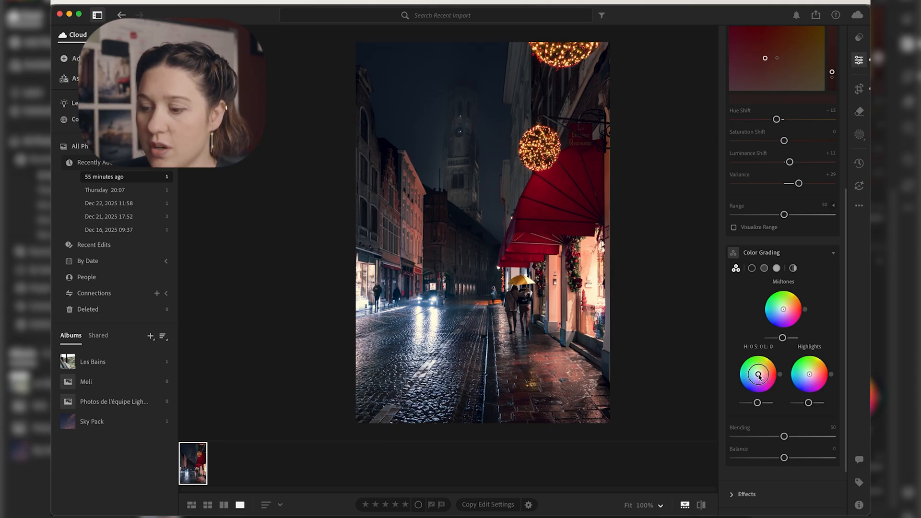
drag(759, 376, 759, 377)
mouse_move(760, 376)
mouse_down()
mouse_move(745, 395)
mouse_move(733, 359)
mouse_move(753, 346)
mouse_move(779, 373)
mouse_move(771, 384)
mouse_move(763, 391)
mouse_move(737, 368)
mouse_move(764, 326)
mouse_move(784, 350)
mouse_move(777, 386)
mouse_up()
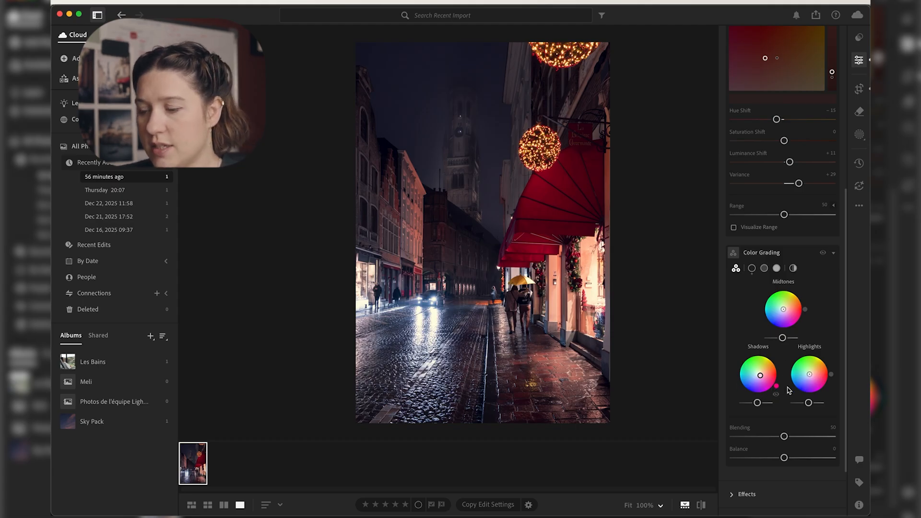
Step: Tint the highlights a warm yellow-orange, trying green in between, and shift the midtones slightly towards orange
drag(810, 377, 837, 342)
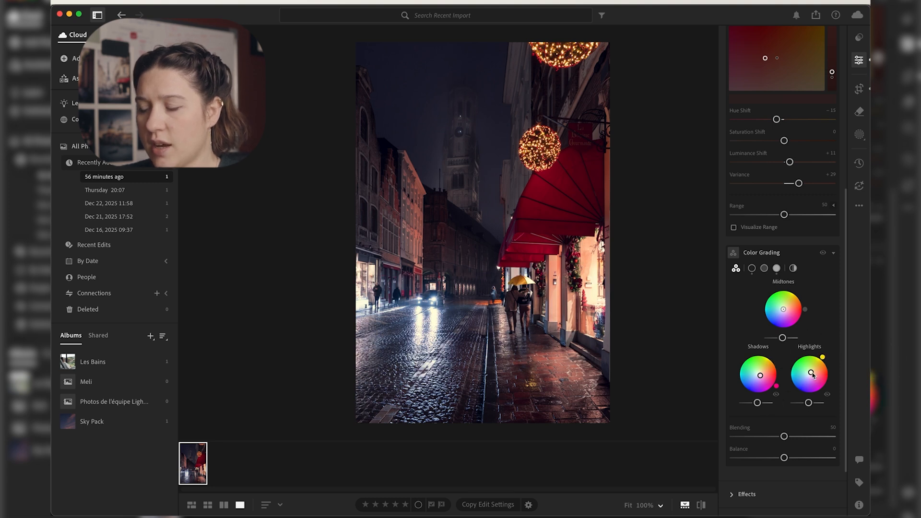
drag(811, 373, 820, 365)
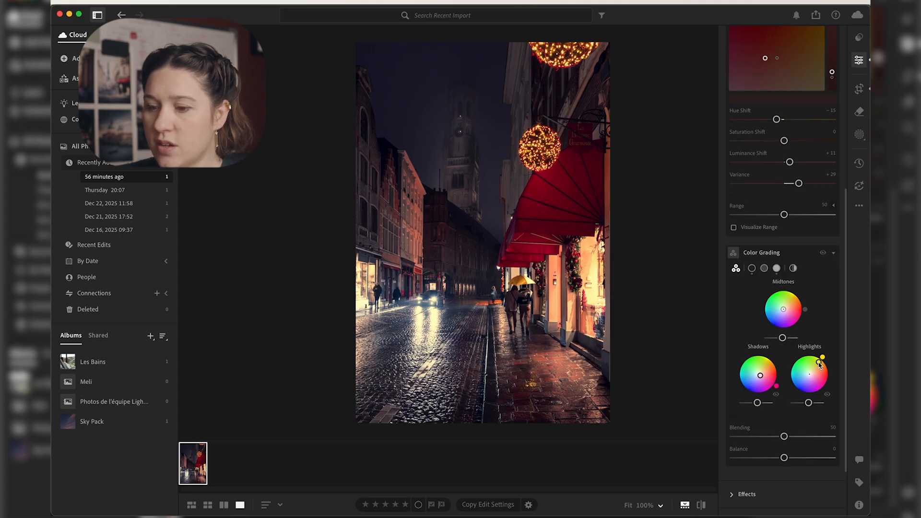
drag(821, 360, 783, 359)
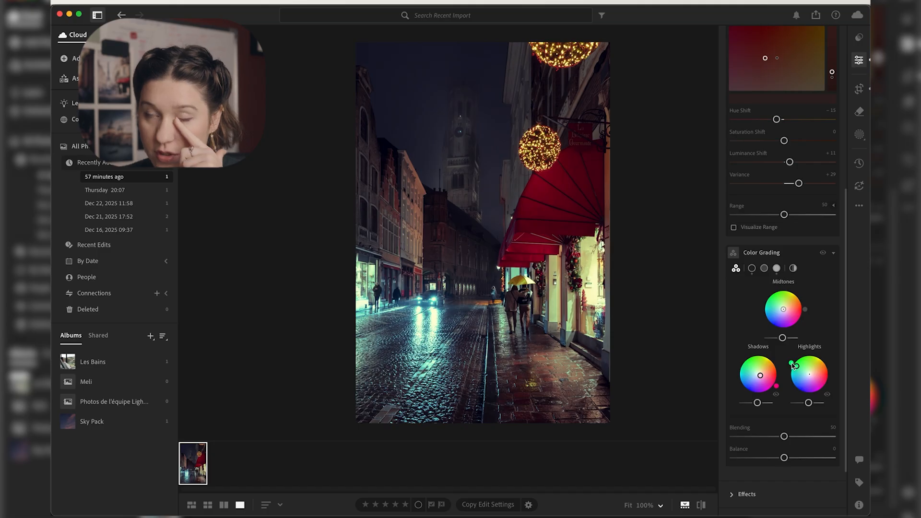
drag(794, 366, 831, 351)
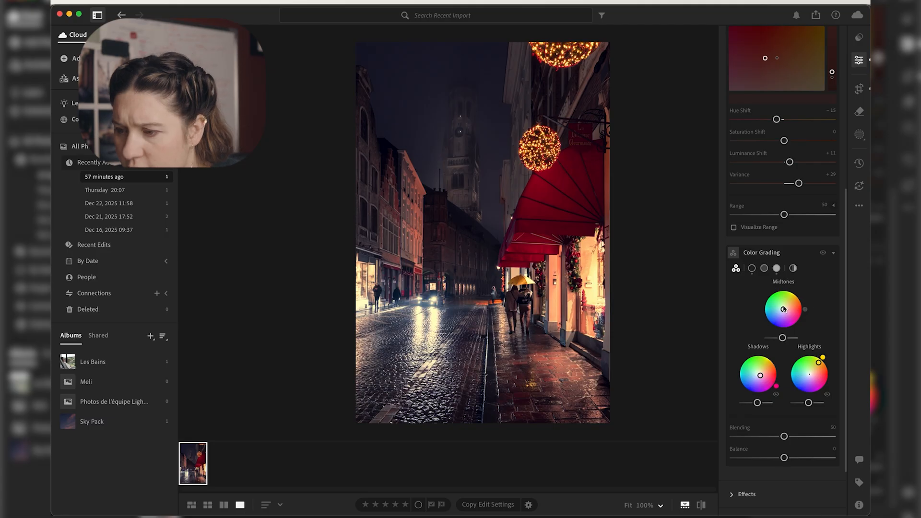
mouse_move(783, 310)
mouse_down()
mouse_move(804, 302)
mouse_move(791, 291)
mouse_move(797, 299)
mouse_move(786, 310)
mouse_up()
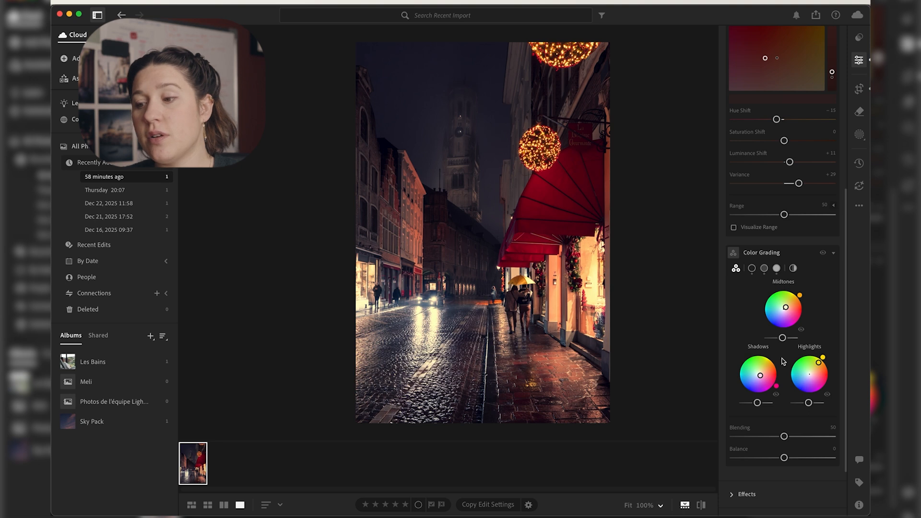
Step: Raise the luminance of the shadows and highlights slightly and lower the midtones luminance a touch in Color Grading
drag(757, 403, 815, 402)
key(super+z)
drag(782, 338, 781, 337)
Step: Compare the photo with and without Color Grading, and the edited version with the original
click(822, 253)
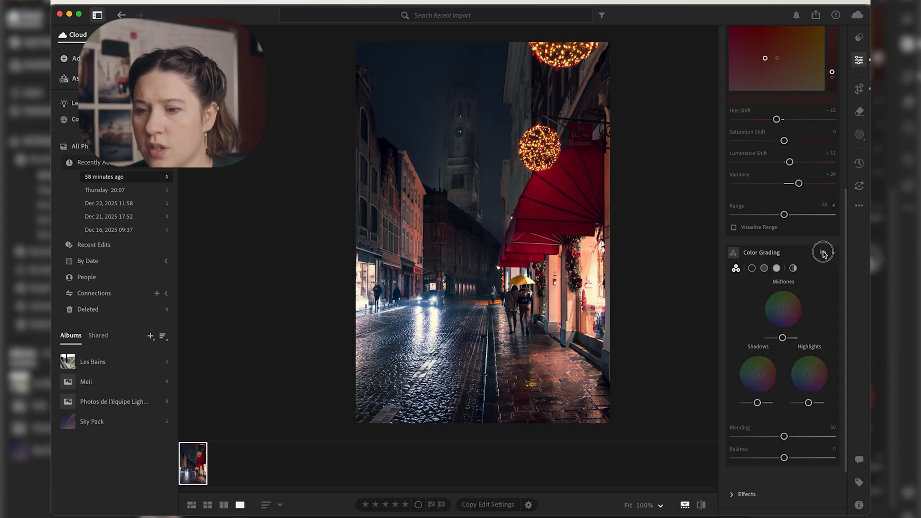
click(823, 253)
click(823, 254)
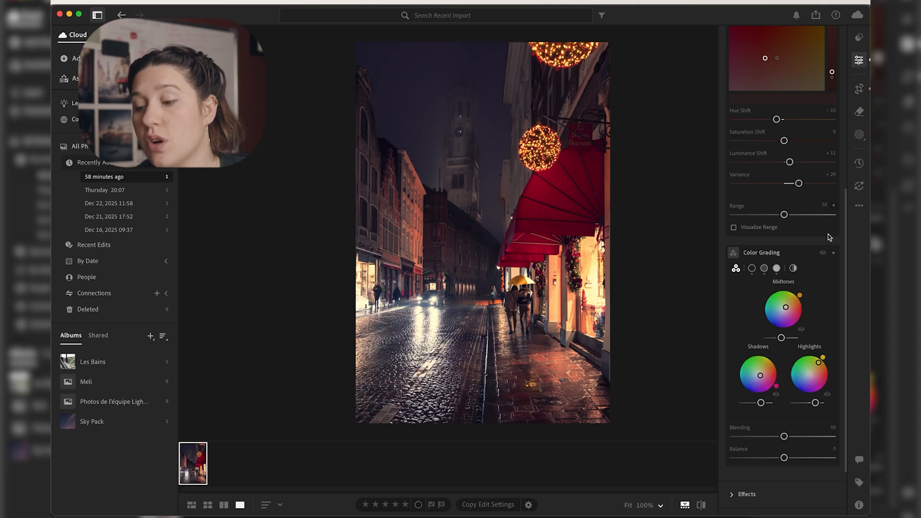
click(702, 505)
click(702, 506)
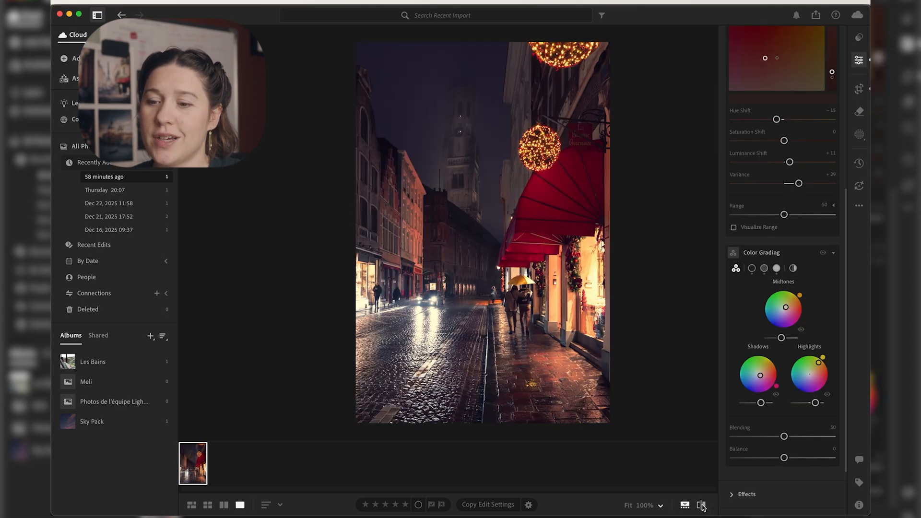
click(702, 506)
click(702, 505)
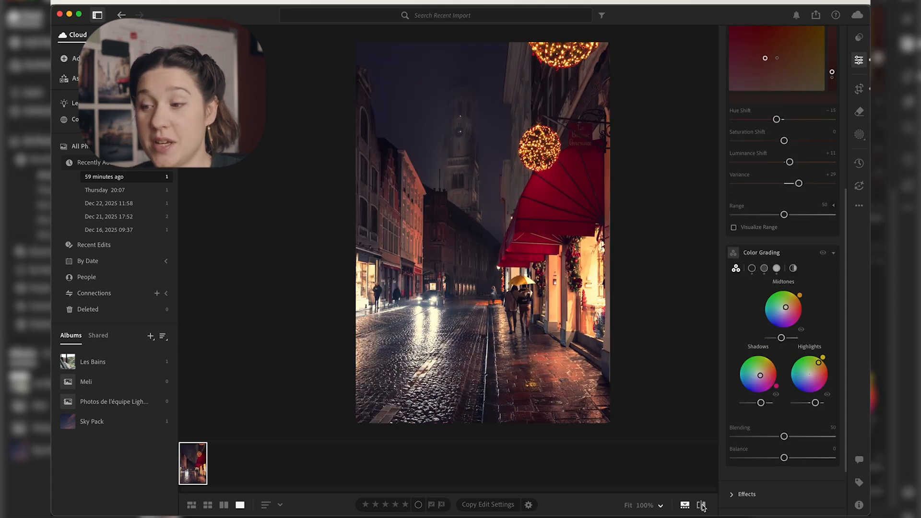
Step: Set the photo's Texture to +22, Clarity to -22, Dehaze to -10 and Vignette to -6
scroll(789, 413, down, 3)
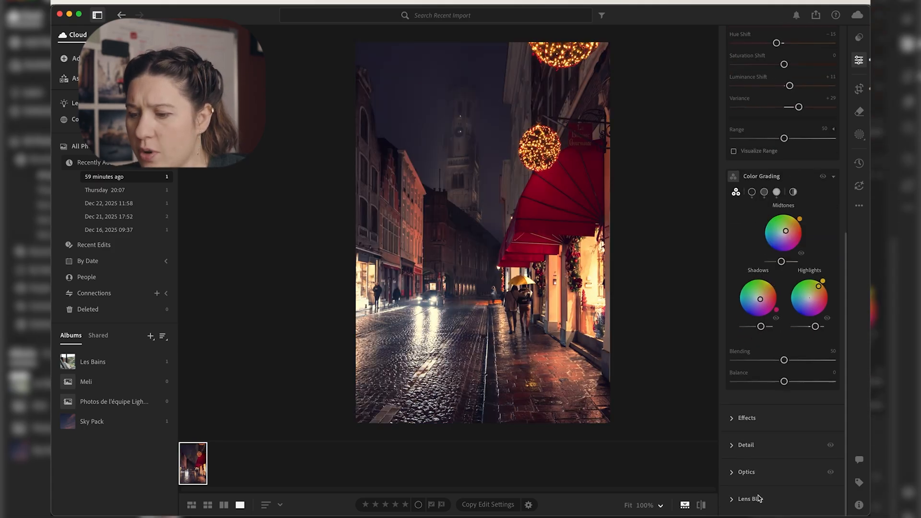
click(790, 414)
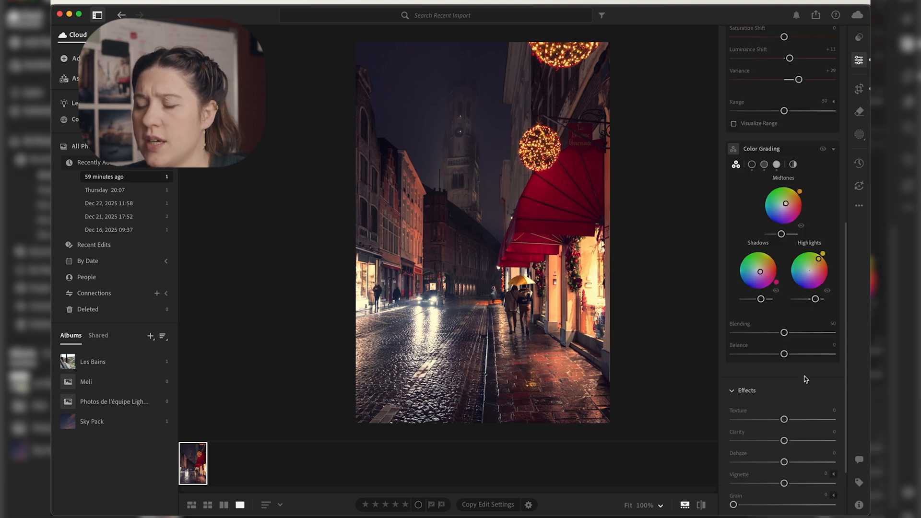
scroll(803, 379, down, 2)
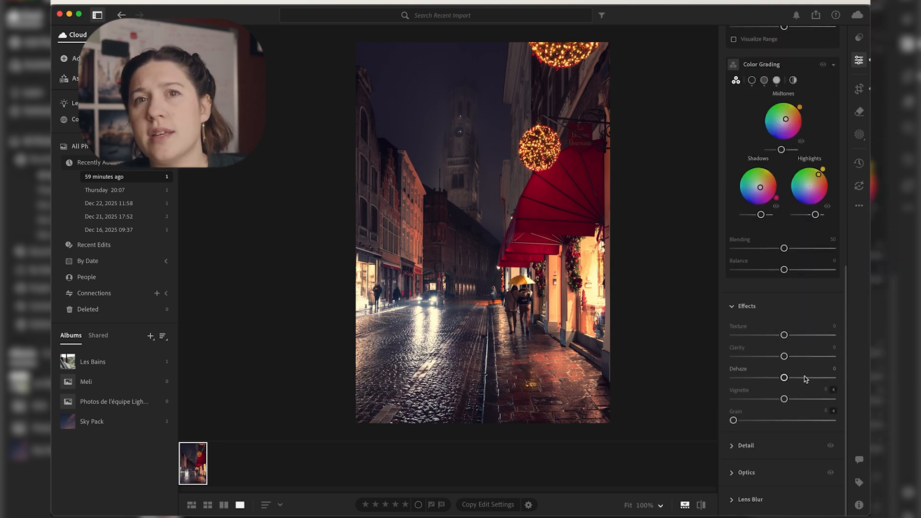
drag(783, 356, 788, 336)
drag(795, 335, 795, 334)
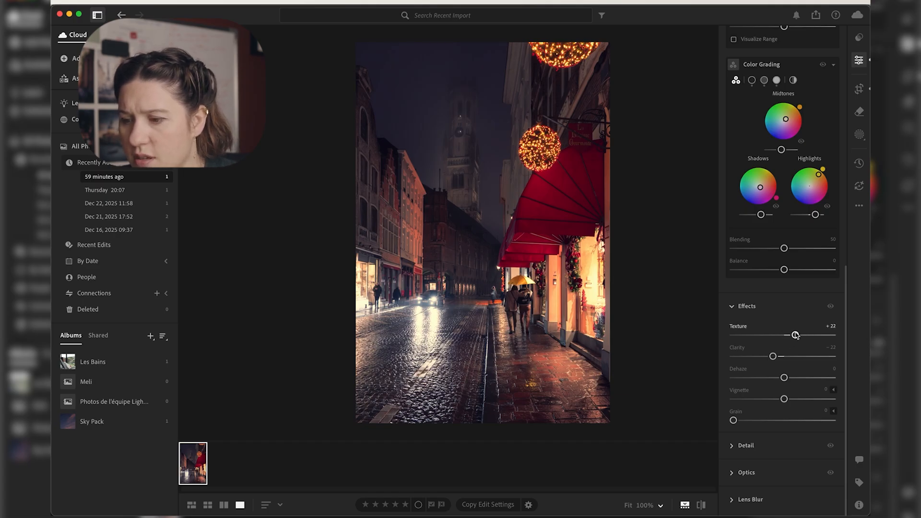
drag(784, 399, 780, 378)
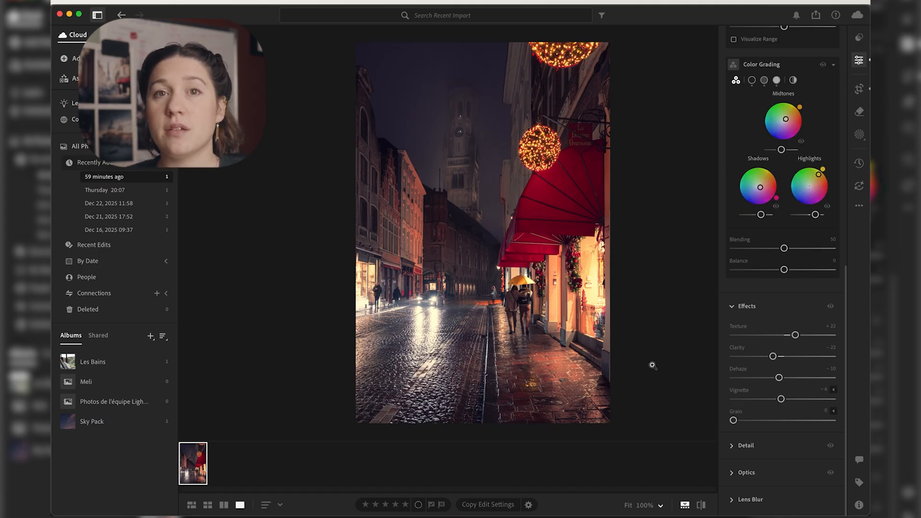
Step: Create a Sky mask and set its Exposure to -0.32 and Contrast to +9
click(859, 135)
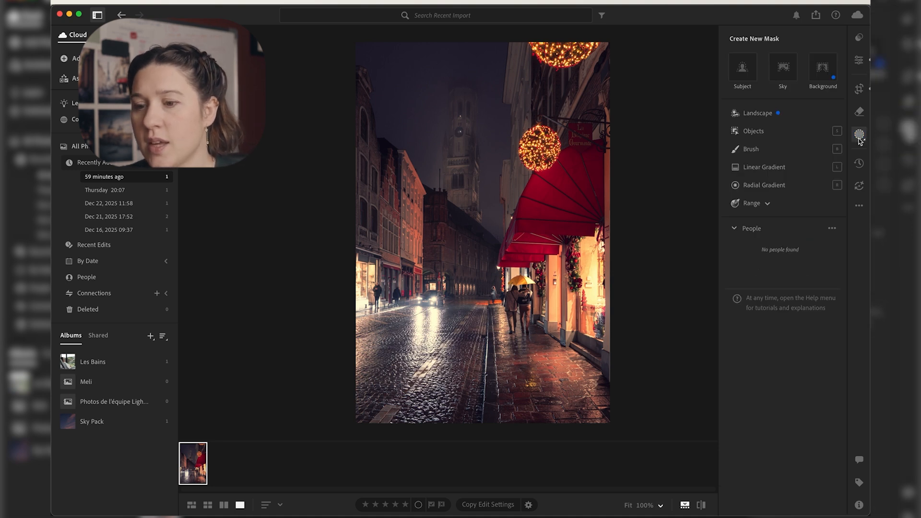
click(778, 70)
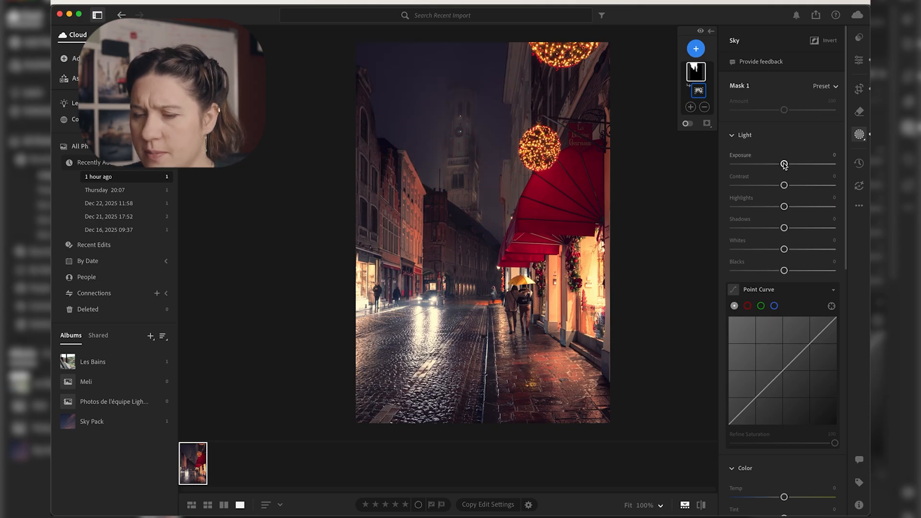
drag(784, 164, 789, 185)
Step: Cool the masked sky to Temp -14 and lower its Saturation slightly, checking the photo with and without the mask
scroll(782, 287, down, 5)
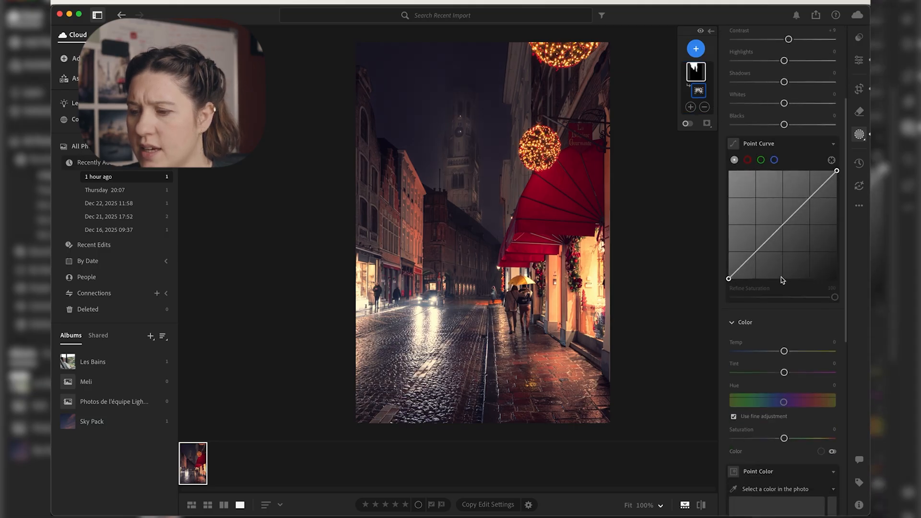
scroll(775, 340, up, 3)
scroll(776, 340, down, 4)
drag(784, 313, 777, 313)
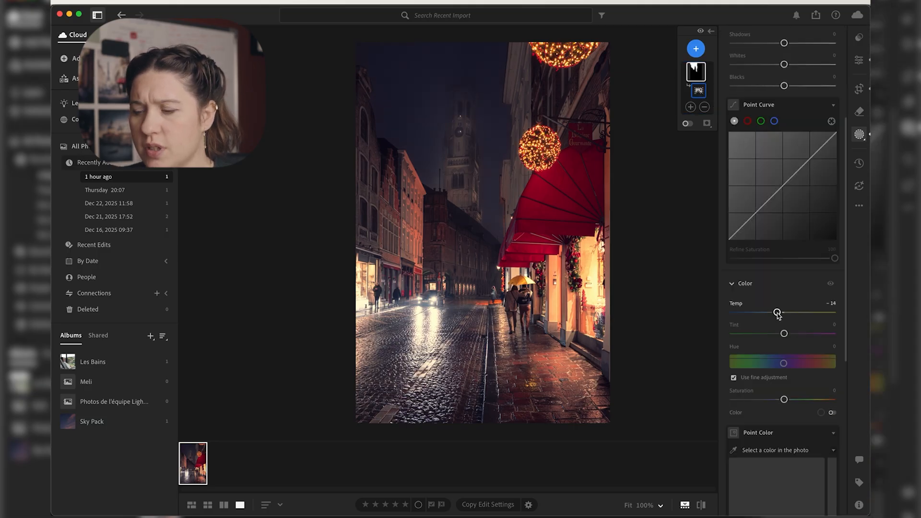
drag(784, 399, 776, 401)
scroll(776, 401, up, 6)
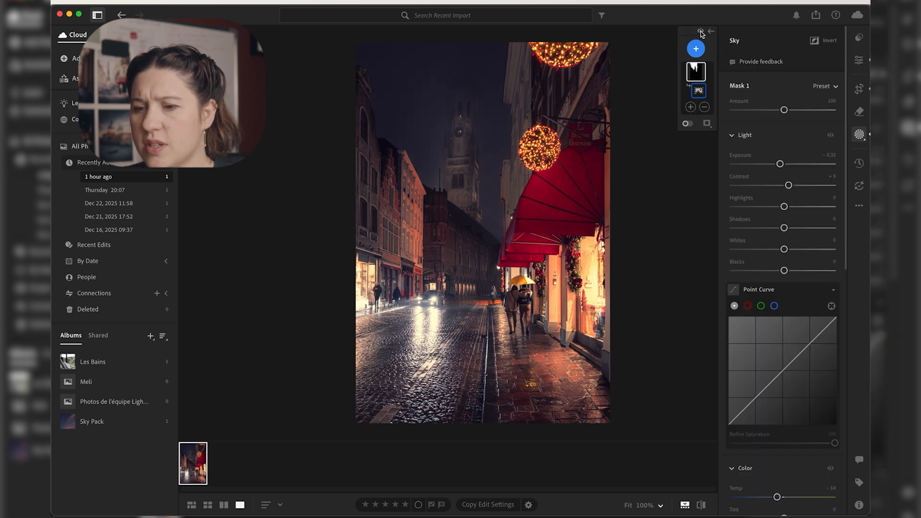
click(701, 32)
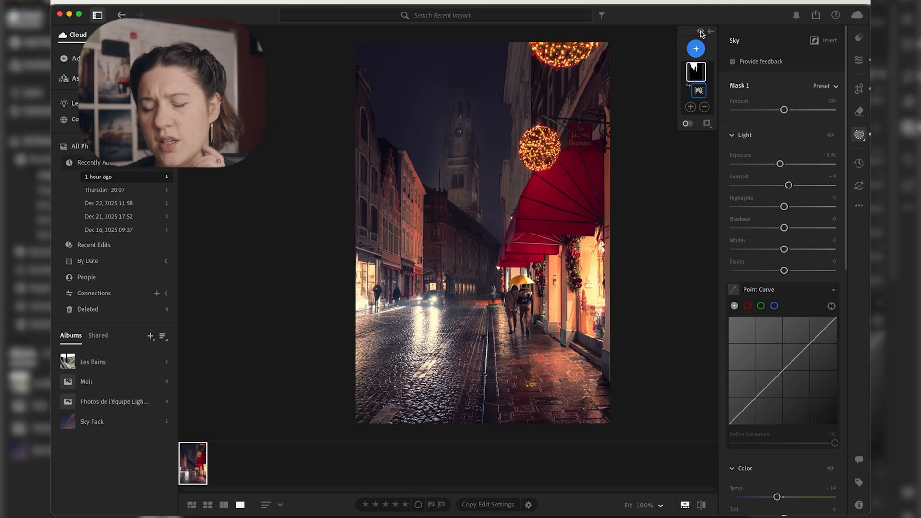
Step: Add a slightly tilted linear gradient mask over the foreground street, with Exposure -0.68 and Contrast +10
click(696, 48)
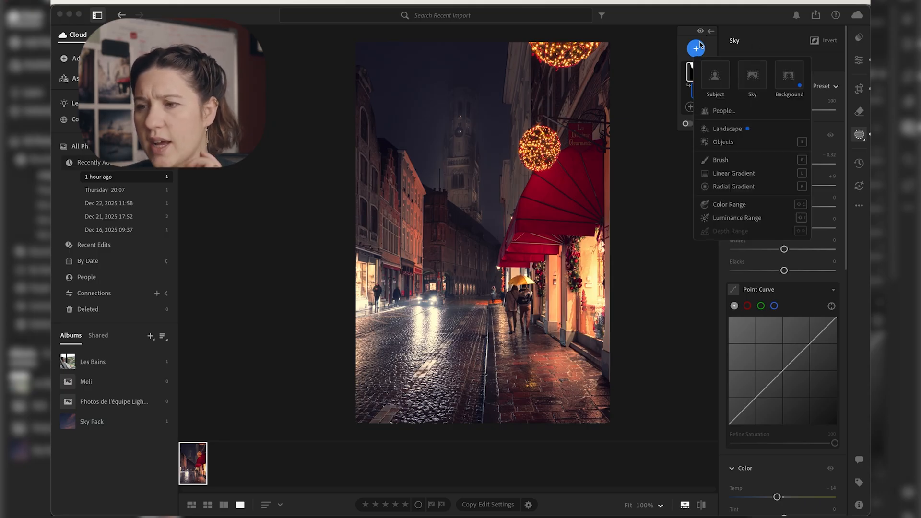
click(736, 176)
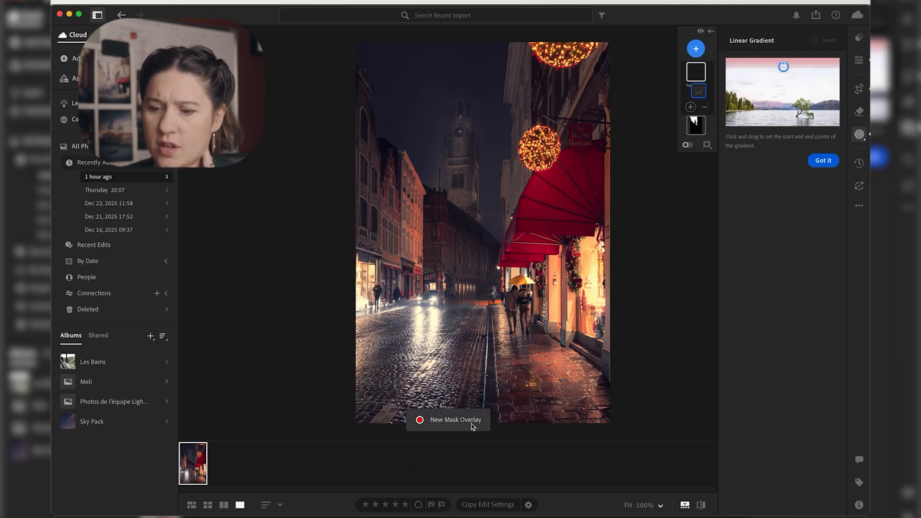
drag(472, 399, 496, 233)
drag(485, 317, 467, 378)
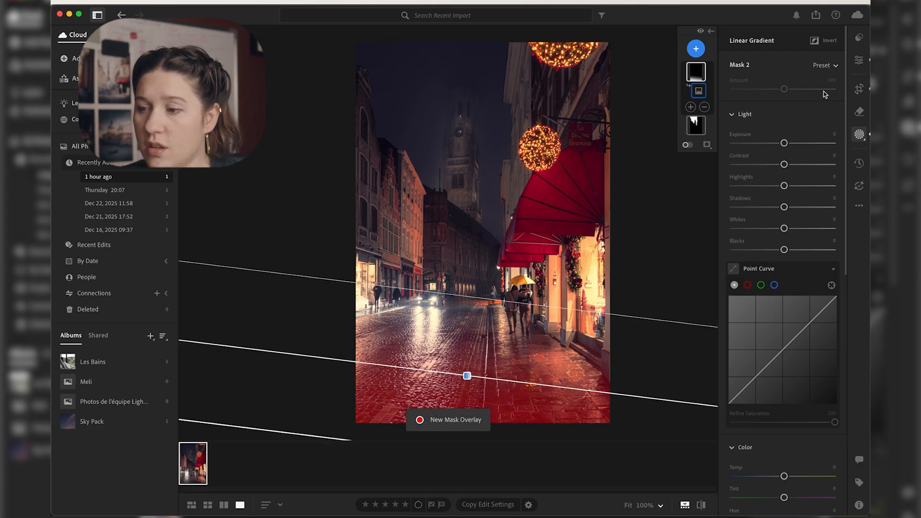
mouse_move(782, 143)
mouse_down()
mouse_move(771, 144)
mouse_move(793, 164)
mouse_move(777, 145)
mouse_up()
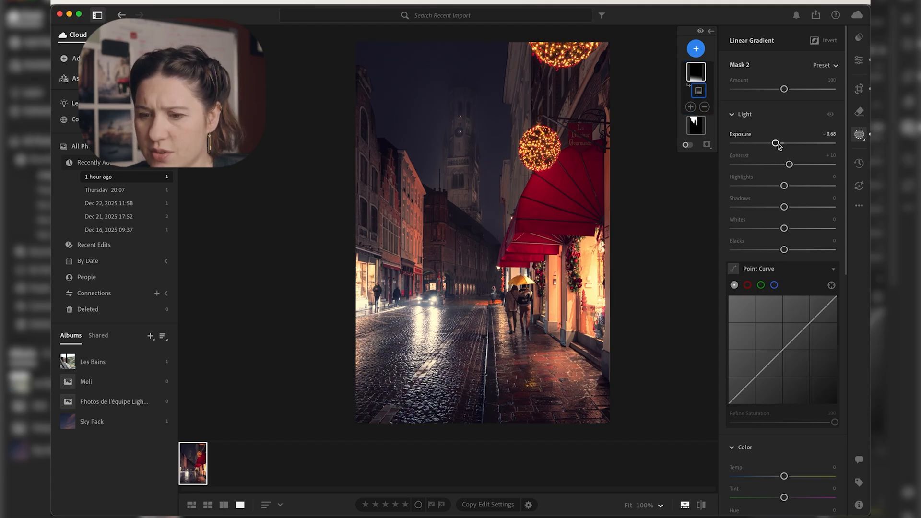
Step: Create an Object mask selecting the yellow umbrella above the walking couple
click(697, 50)
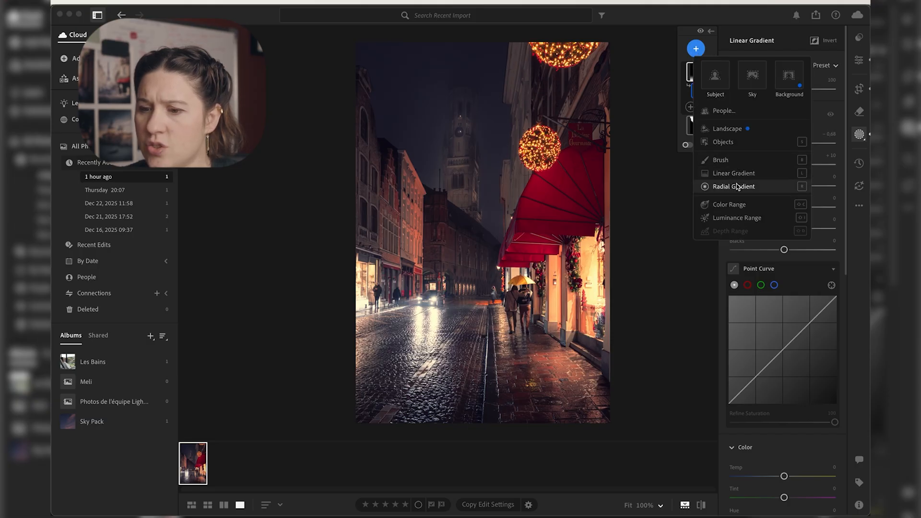
click(738, 144)
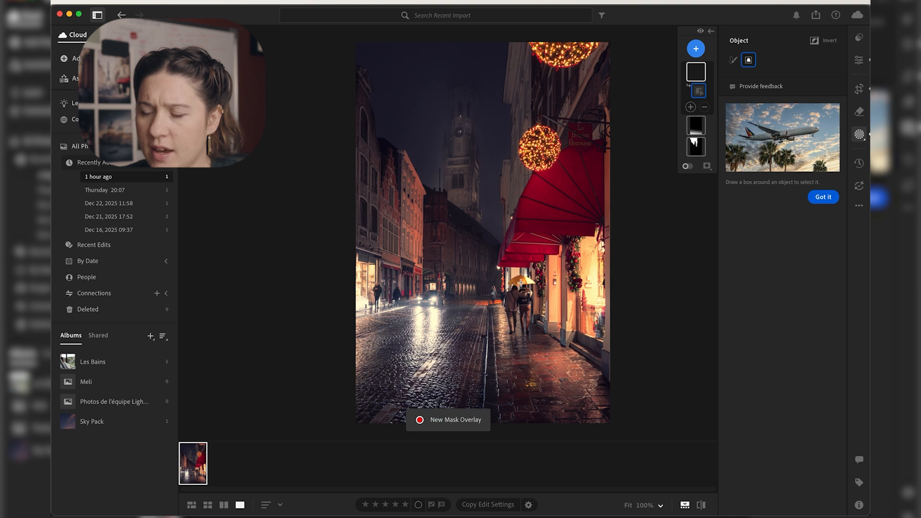
scroll(531, 292, up, 5)
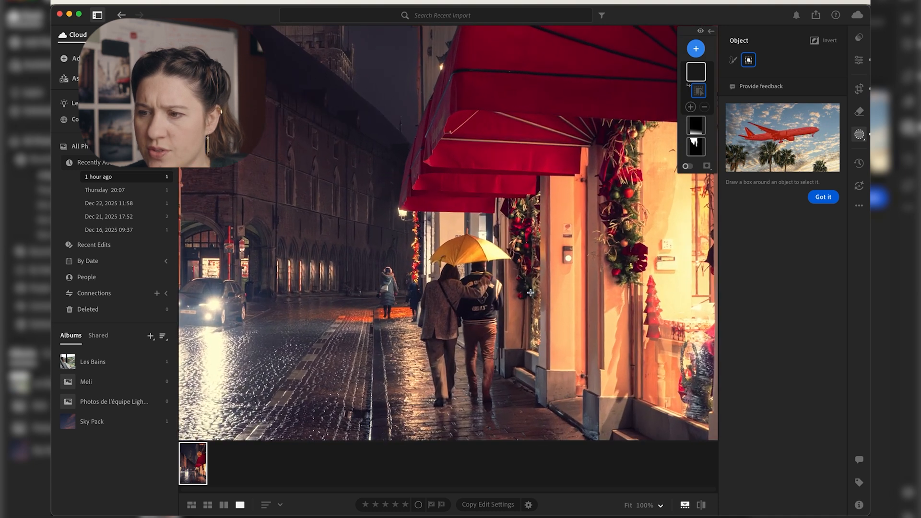
drag(418, 225, 518, 273)
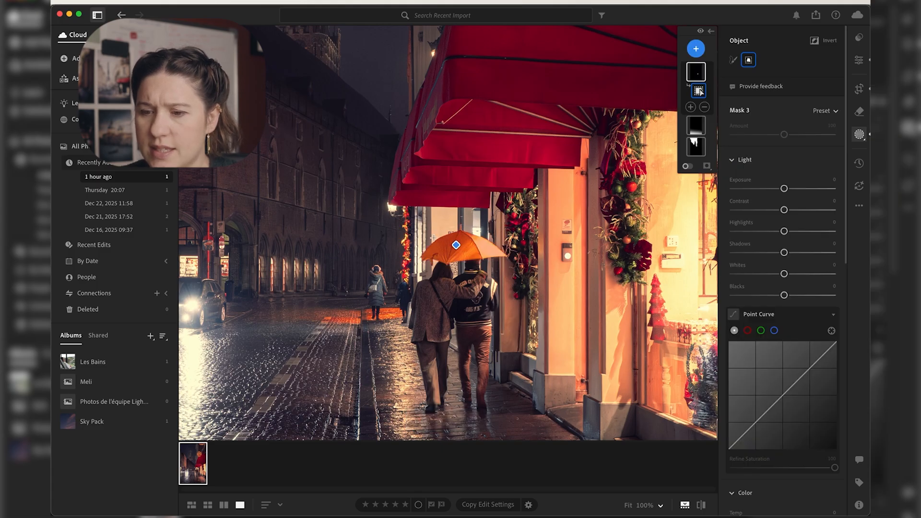
Step: Warm the umbrella mask to Temp +16, after trying Exposure +1.88 and resetting it
drag(784, 188, 809, 189)
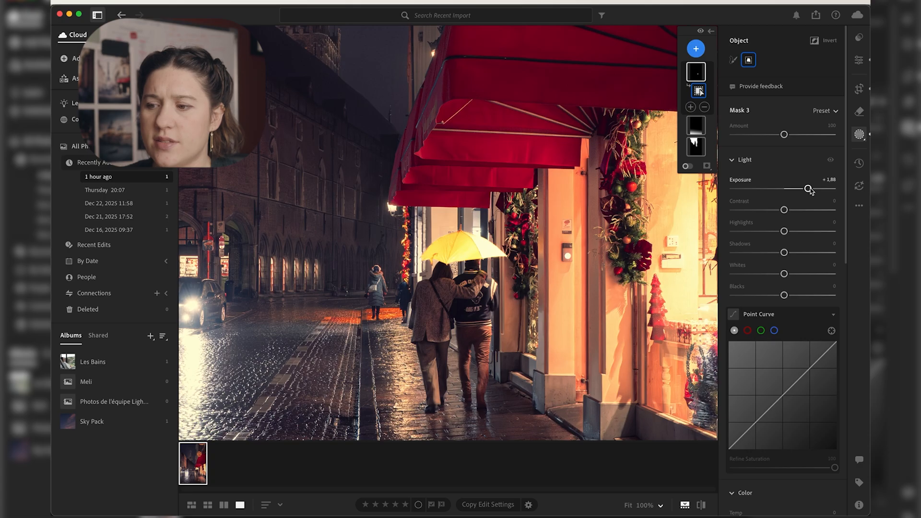
double_click(809, 189)
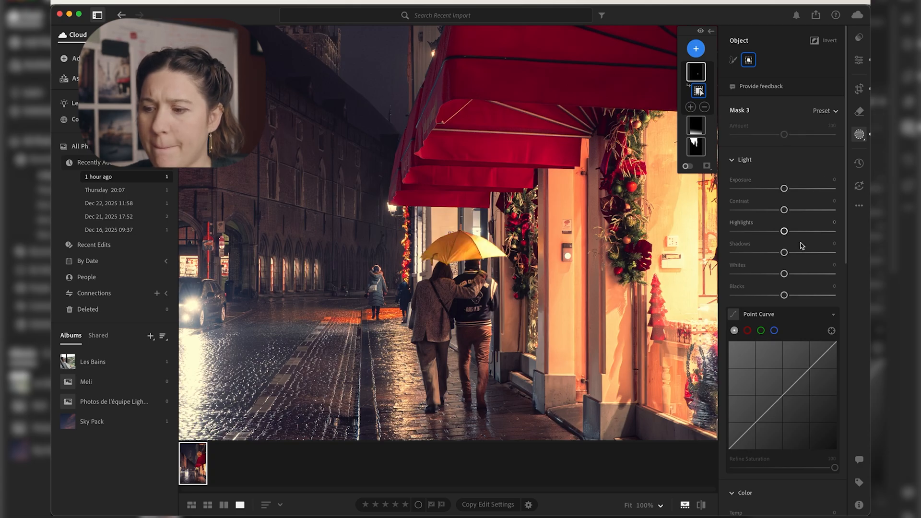
scroll(801, 245, down, 8)
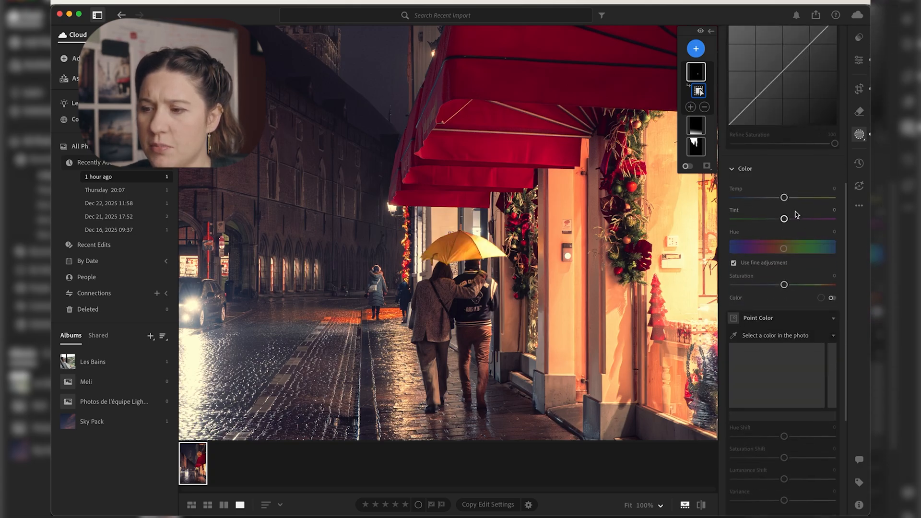
drag(784, 197, 792, 197)
Step: Sample the umbrella's orange with Point Color in its mask, and set Hue Shift to +23 and Saturation Shift to +7
scroll(802, 177, down, 4)
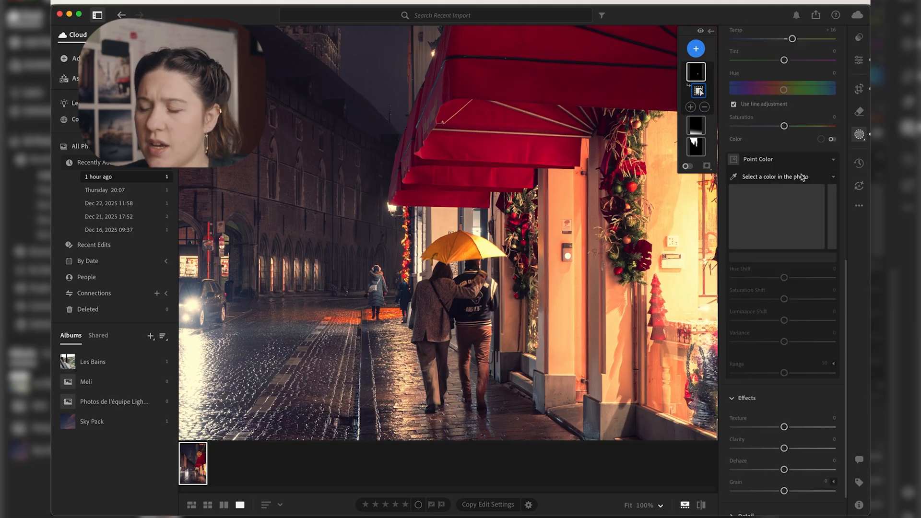
click(734, 179)
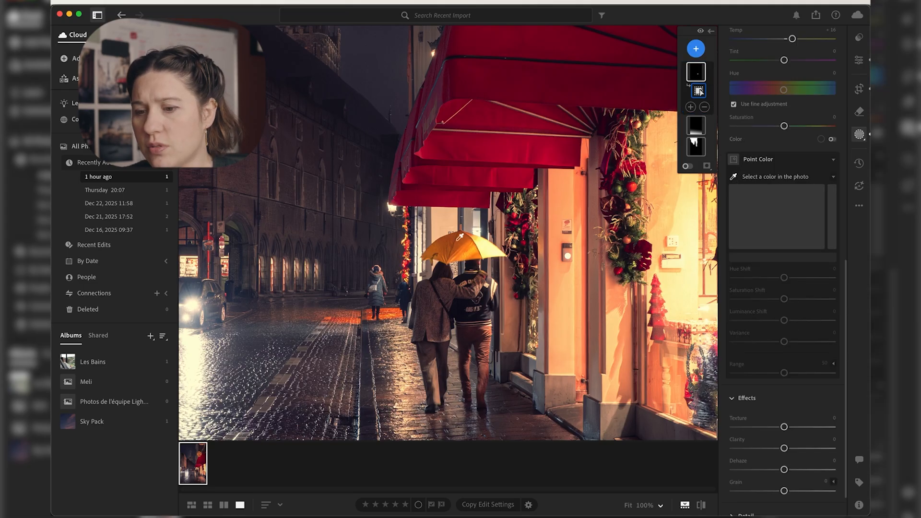
click(503, 284)
drag(784, 278, 796, 279)
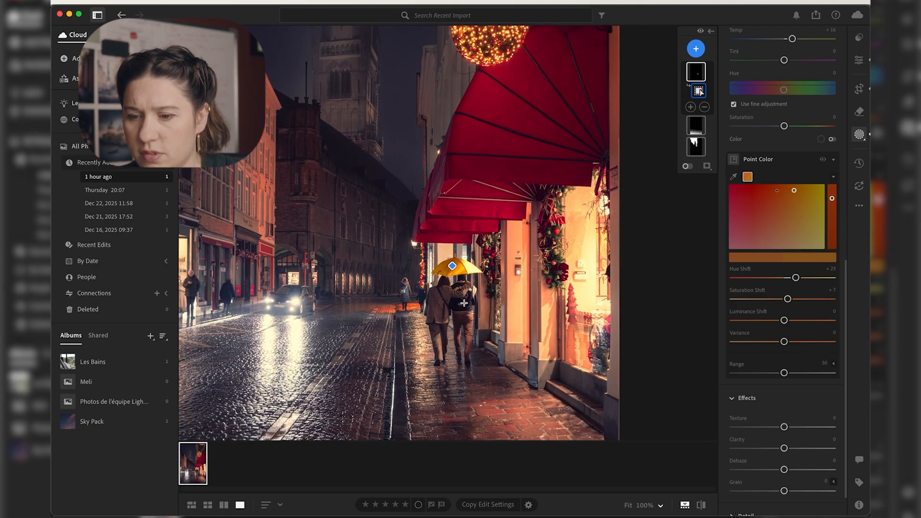
scroll(464, 304, down, 5)
scroll(464, 304, up, 10)
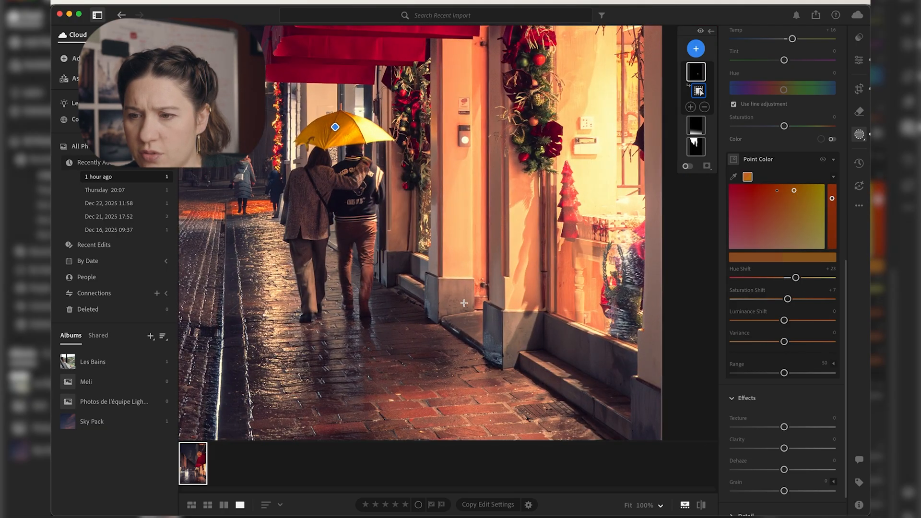
Step: Add a large radial gradient mask over the middle of the street scene, with Exposure +0.28 and Contrast +18
click(696, 48)
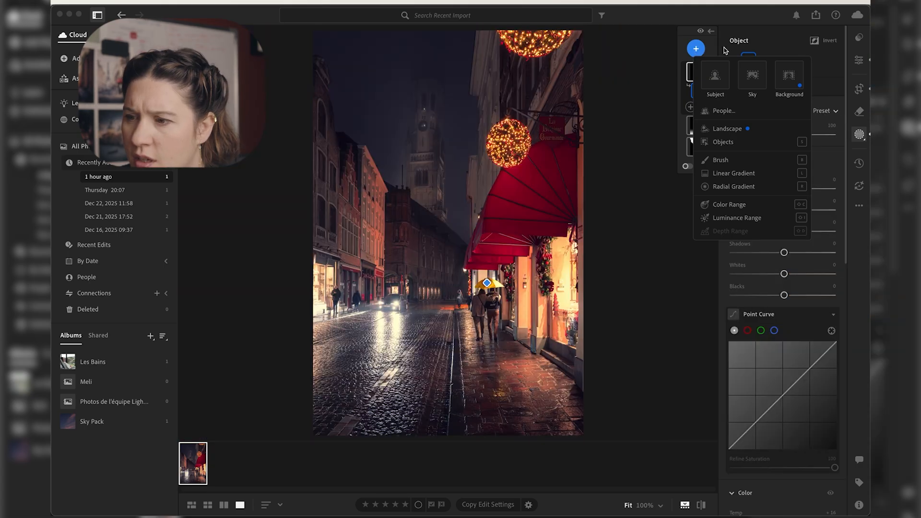
click(737, 187)
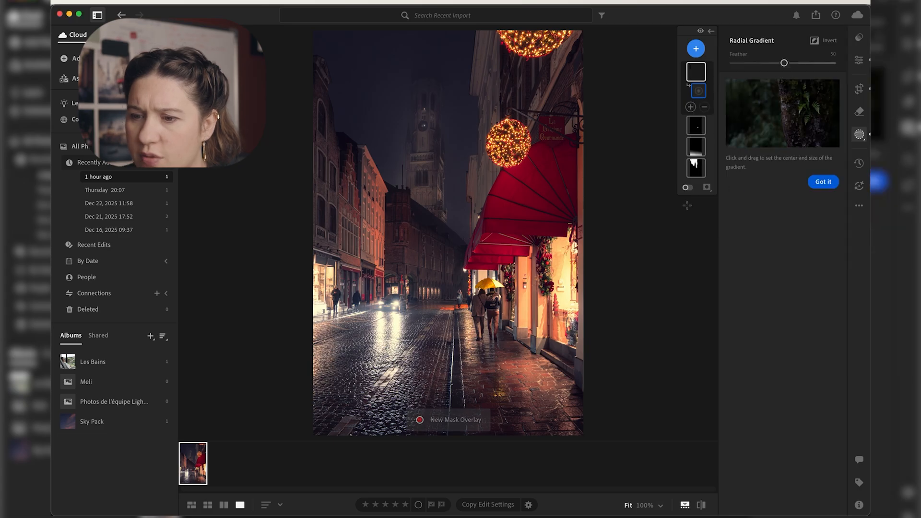
drag(437, 211, 539, 355)
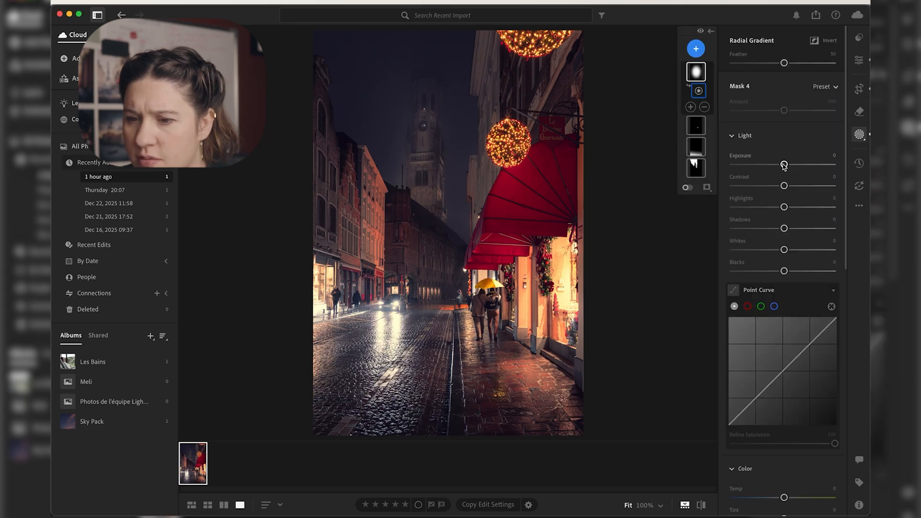
drag(784, 165, 793, 186)
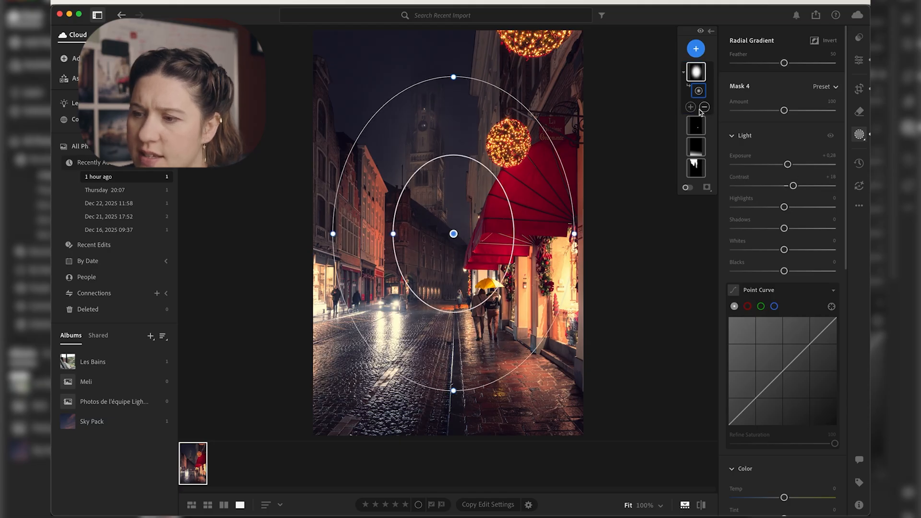
Step: Duplicate and invert the radial gradient mask, setting the inverted copy to Exposure −0.40, Contrast +9 and Temp −11
right_click(698, 70)
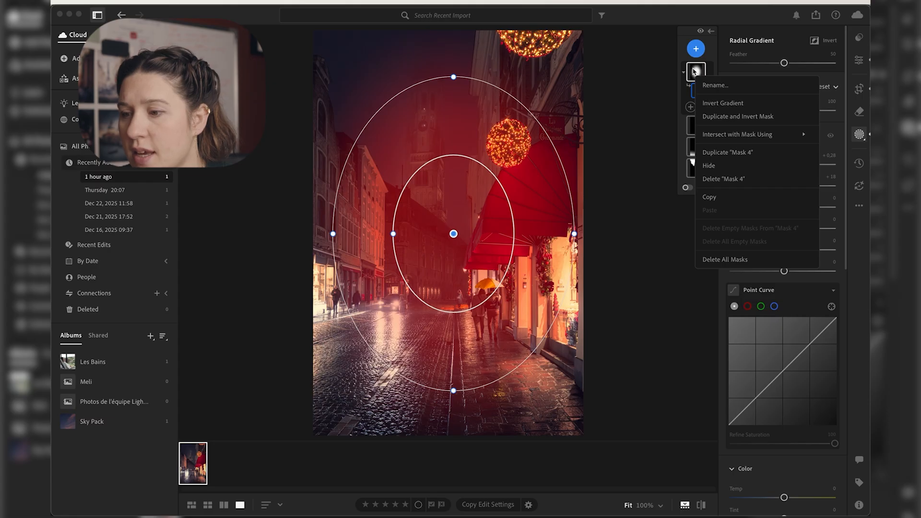
click(741, 116)
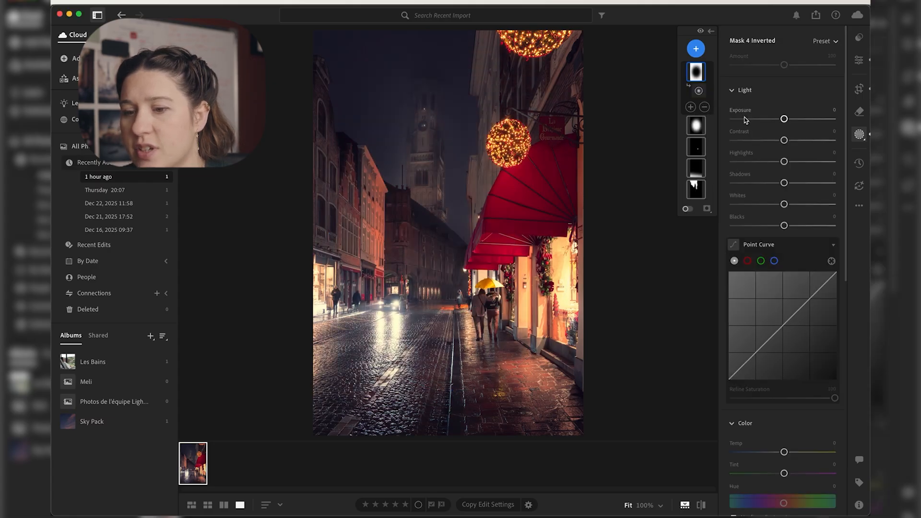
mouse_move(700, 77)
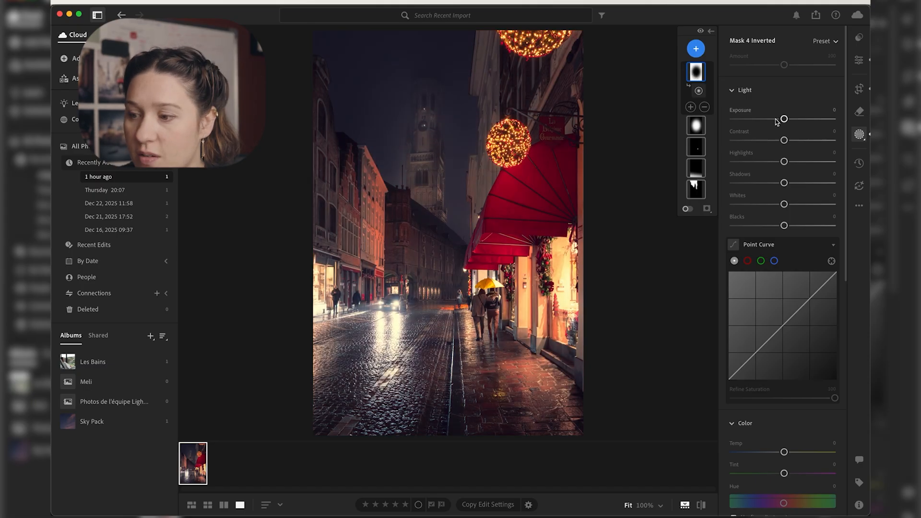
drag(785, 119, 788, 140)
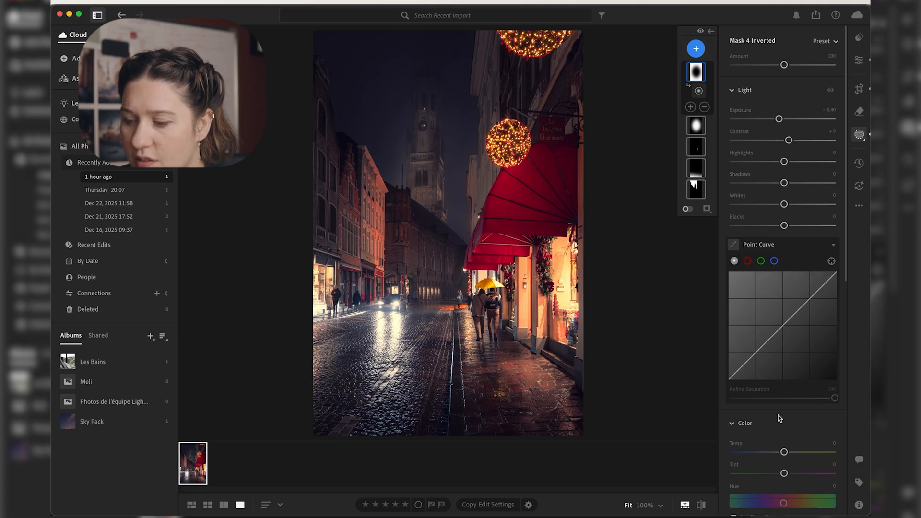
scroll(779, 420, down, 1)
scroll(780, 420, down, 1)
drag(784, 409, 778, 409)
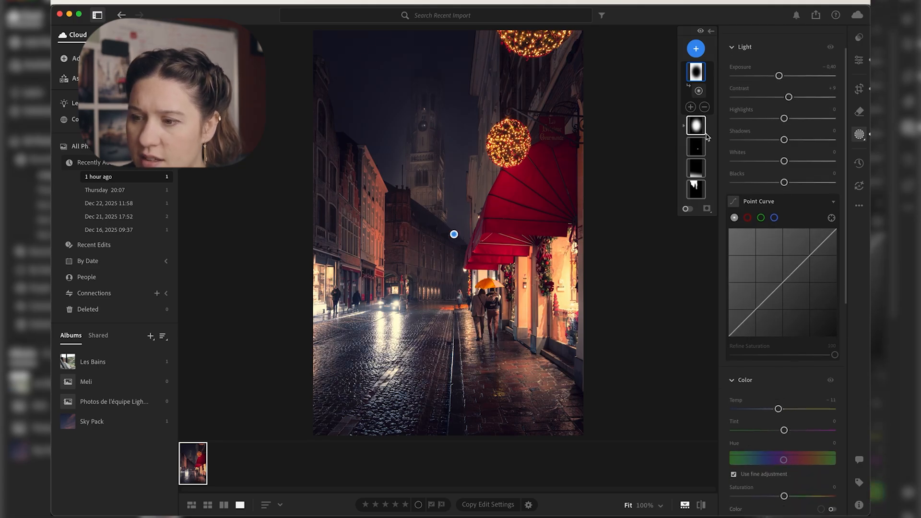
Step: Set Temp to +1 on the original radial gradient mask over the middle of the street
click(697, 125)
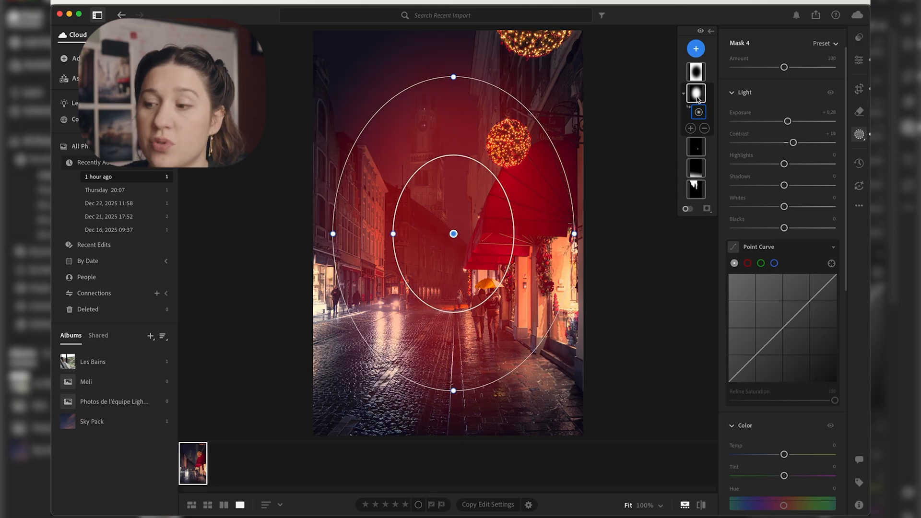
drag(783, 454, 785, 454)
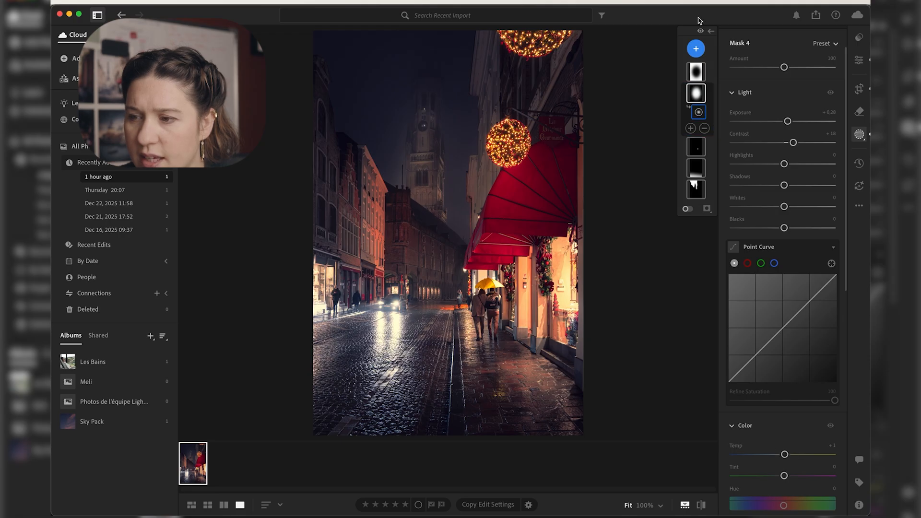
Step: Toggle the visibility of all masks several times to compare the photo with and without the local adjustments
click(701, 31)
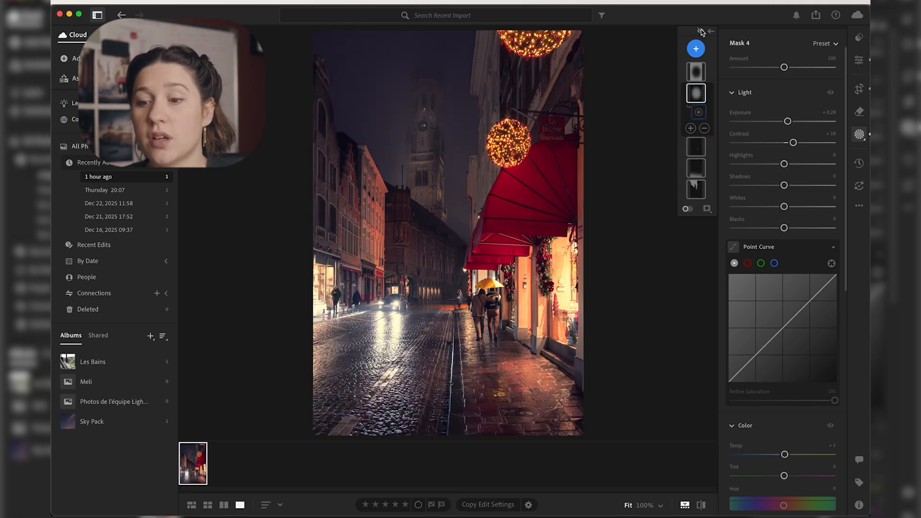
click(700, 31)
click(701, 32)
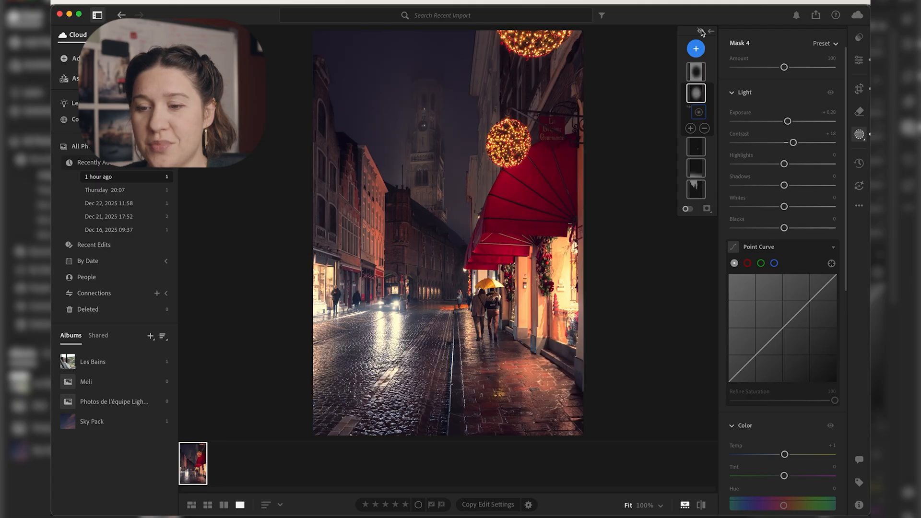
click(700, 31)
click(701, 31)
click(701, 31)
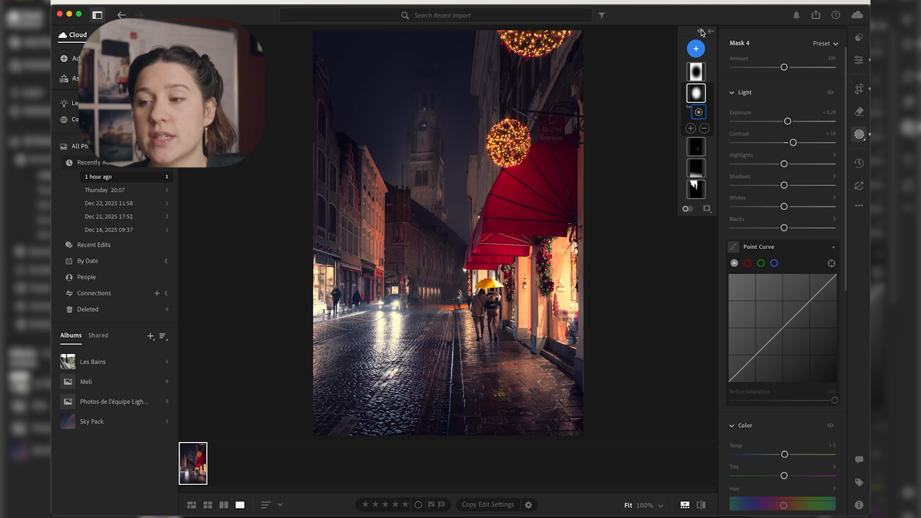
Step: Create a new Object mask selecting the large red awning above the shopfronts
click(697, 48)
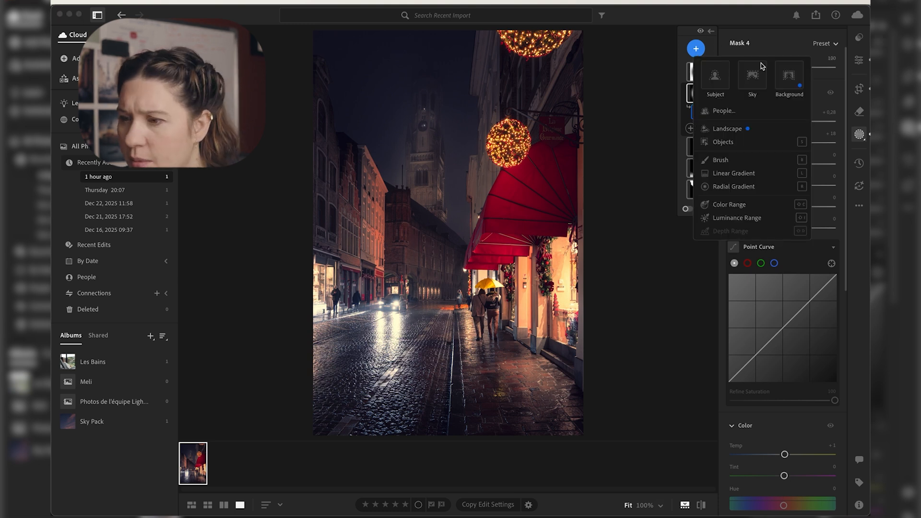
click(723, 142)
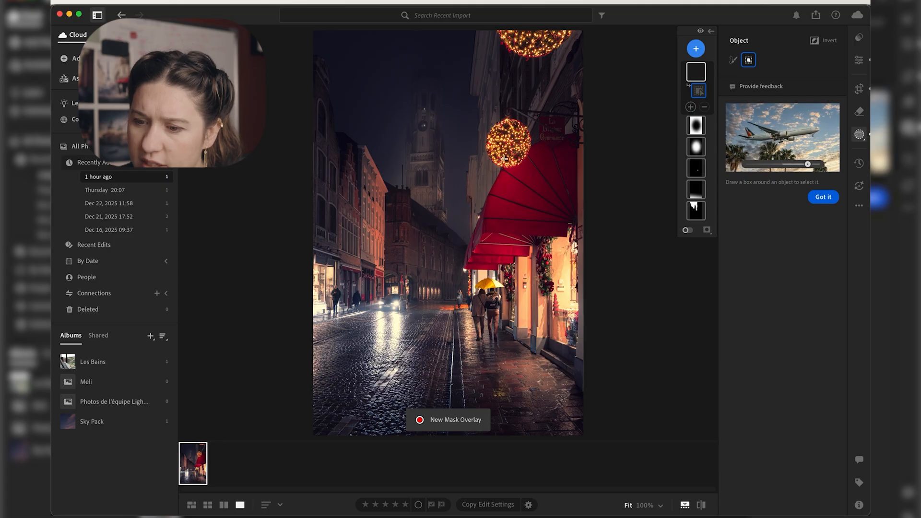
drag(580, 279, 453, 124)
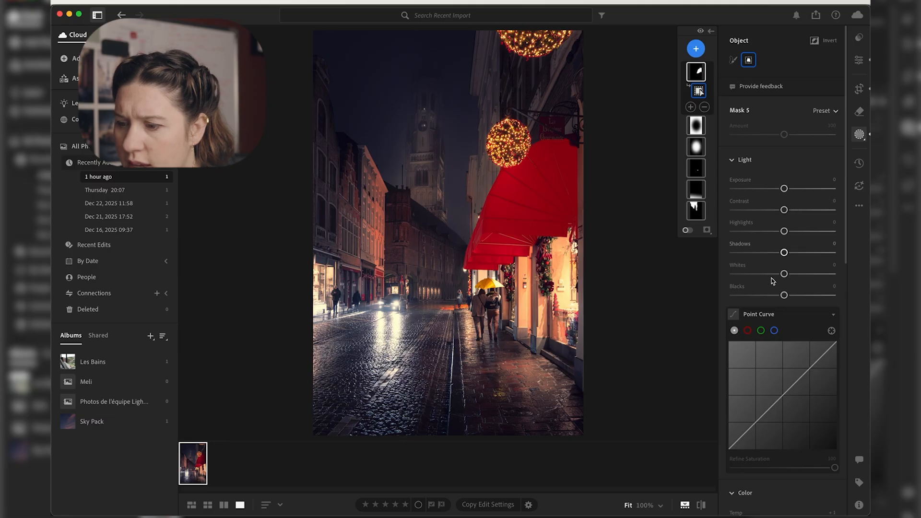
Step: Pull the red channel of the awning mask's Point Curve slightly down in the lower tones
scroll(771, 279, down, 4)
click(748, 239)
drag(757, 329, 756, 333)
Step: Sample the awning's red with Point Color in its mask; set Hue Shift +4, Saturation Shift +4, Luminance Shift −18 and Variance +26
scroll(759, 365, down, 15)
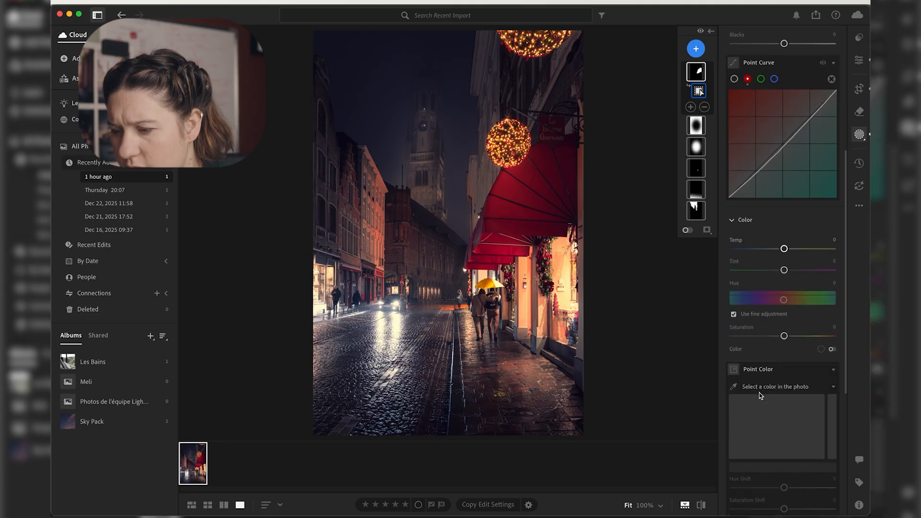
click(736, 180)
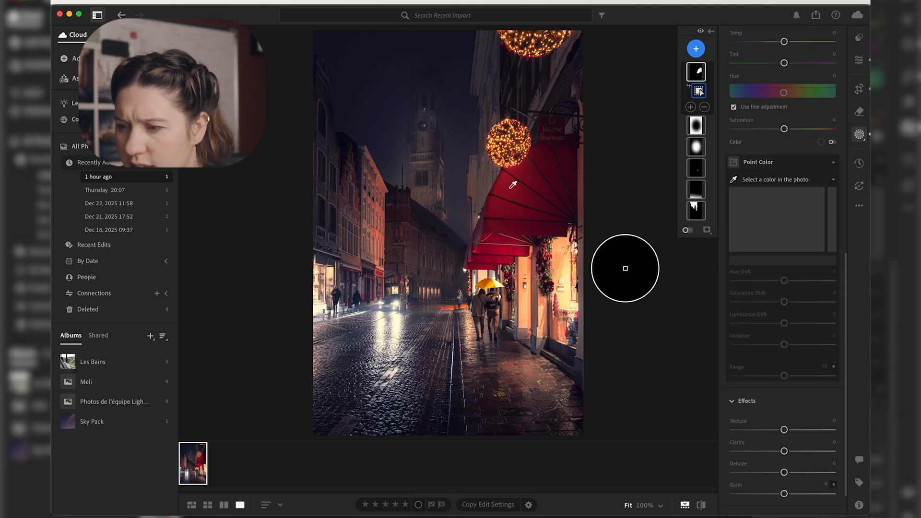
click(625, 267)
drag(781, 278, 786, 302)
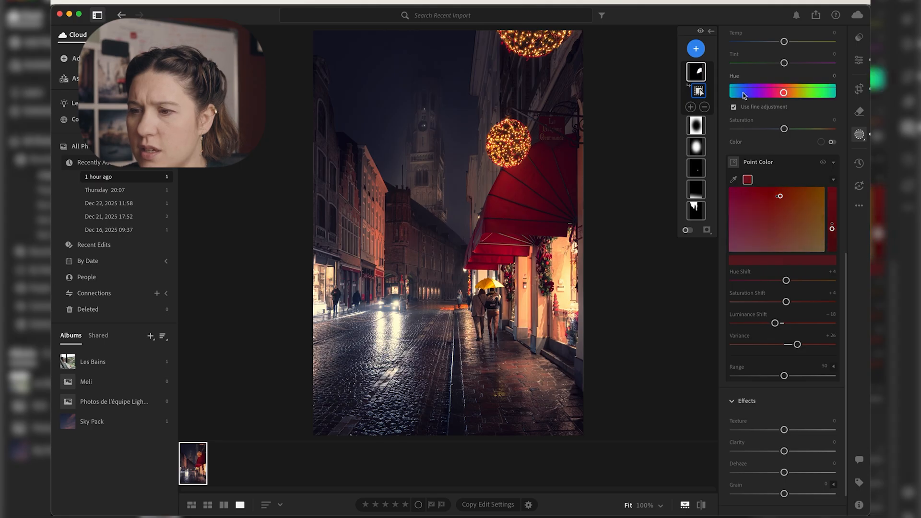
Step: Compare the photo with the awning's Point Color and all masks switched off, and the finished edit with the original
click(823, 162)
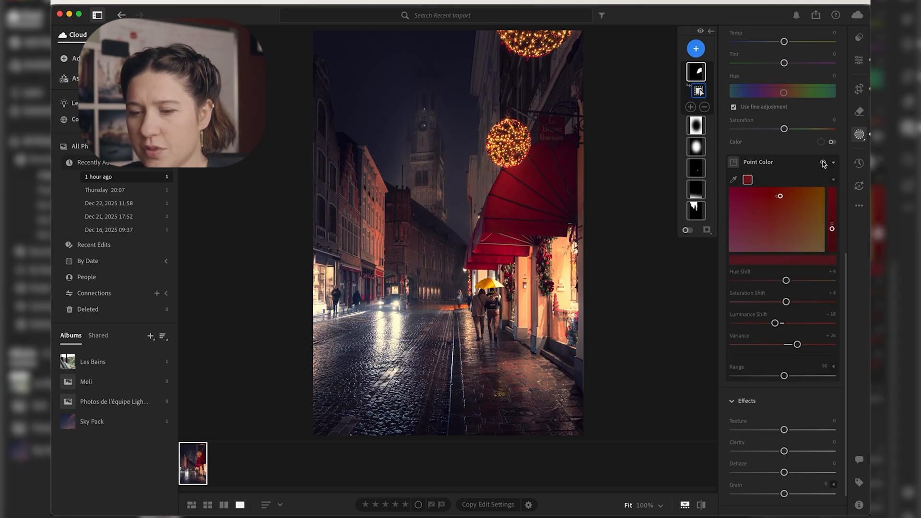
click(700, 30)
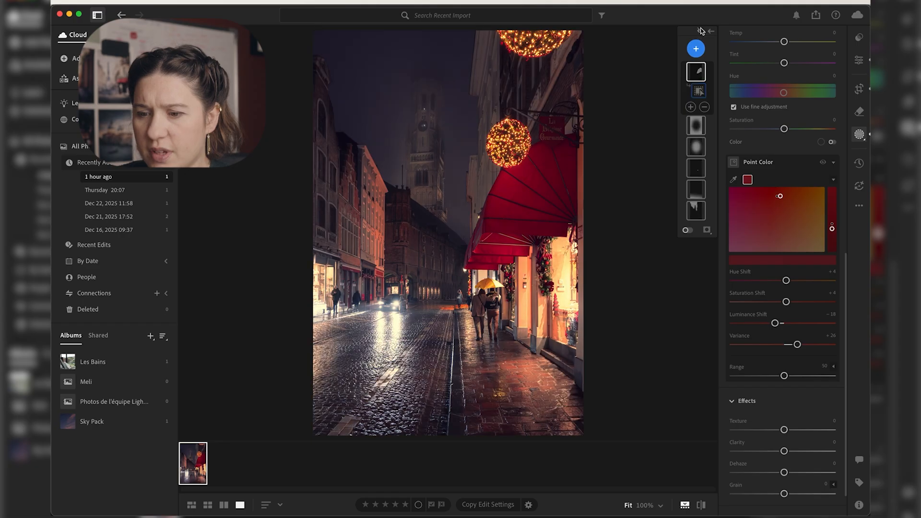
click(700, 505)
click(701, 504)
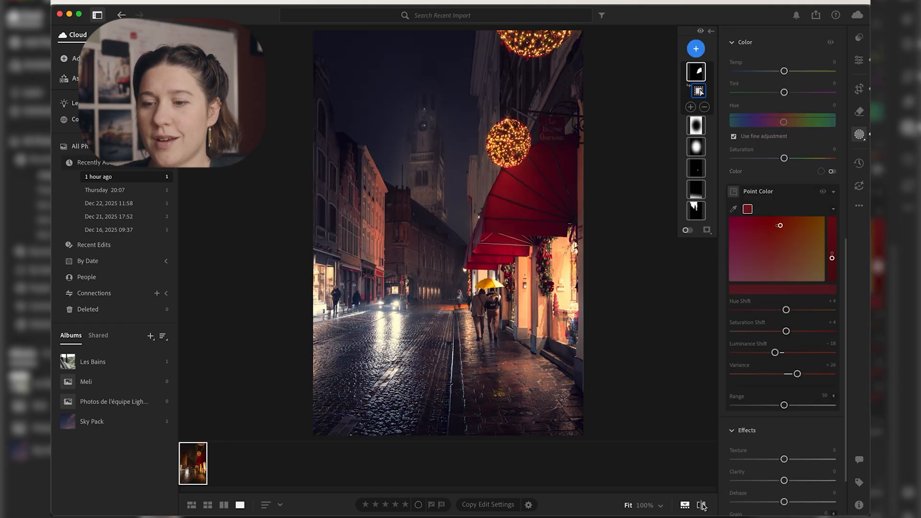
click(701, 505)
click(701, 505)
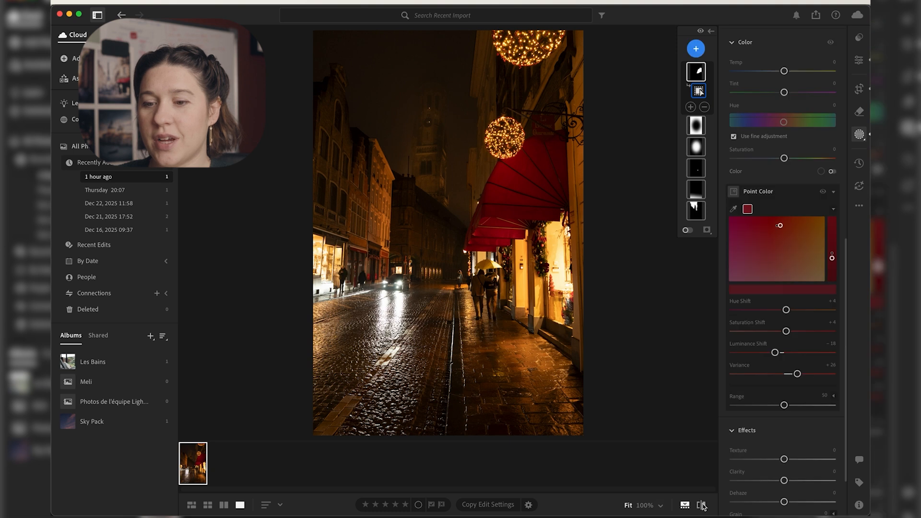